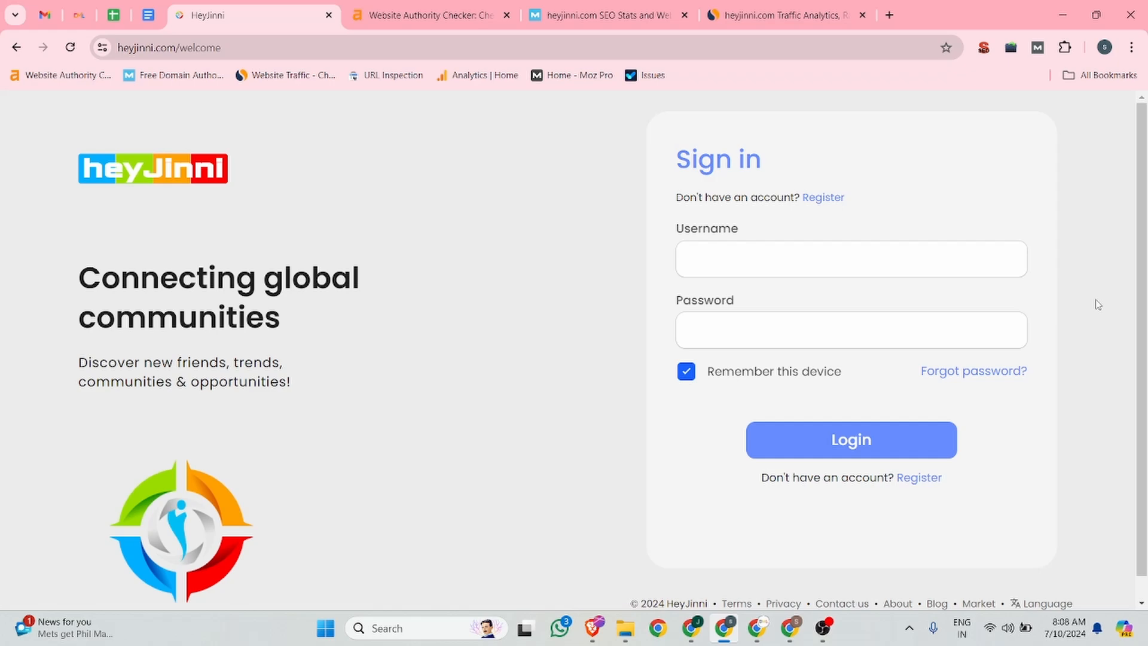
# Step: Review heyjinni.com's domain metrics and traffic statistics across the Ahrefs, Moz and Similarweb tabs
pyautogui.click(437, 12)
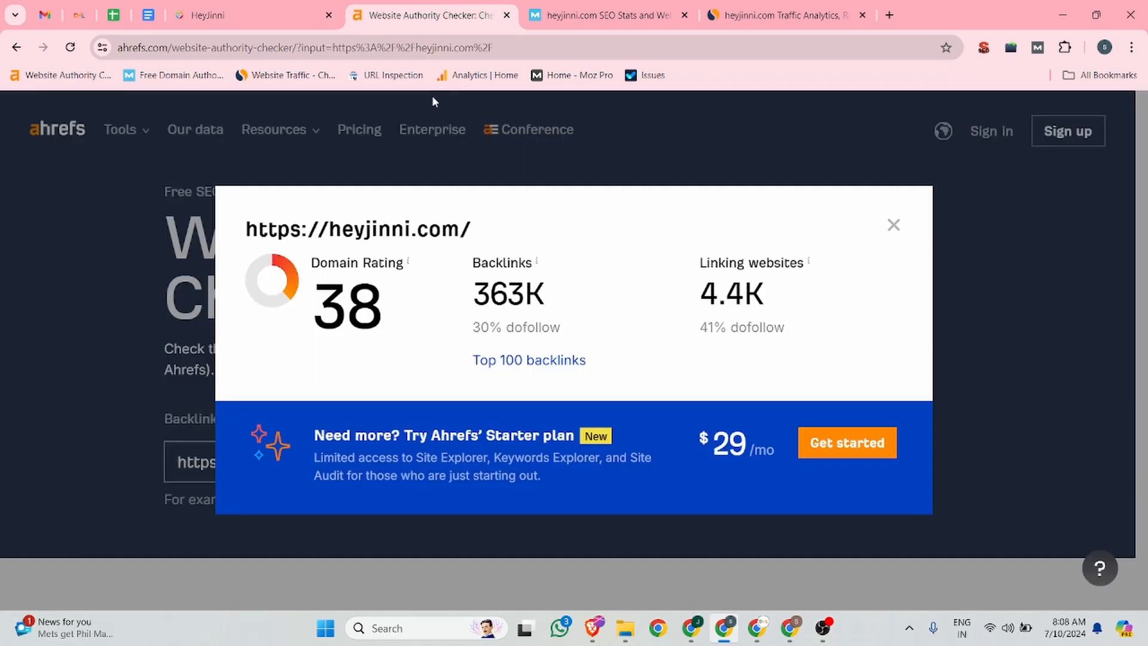
pyautogui.click(586, 6)
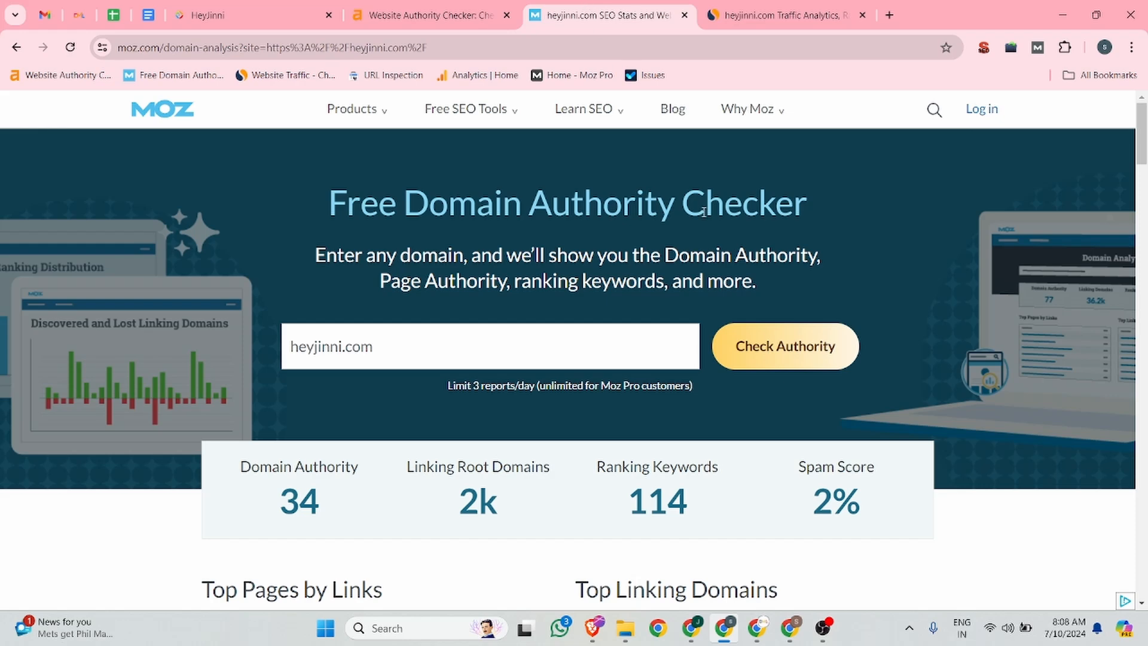
pyautogui.click(836, 22)
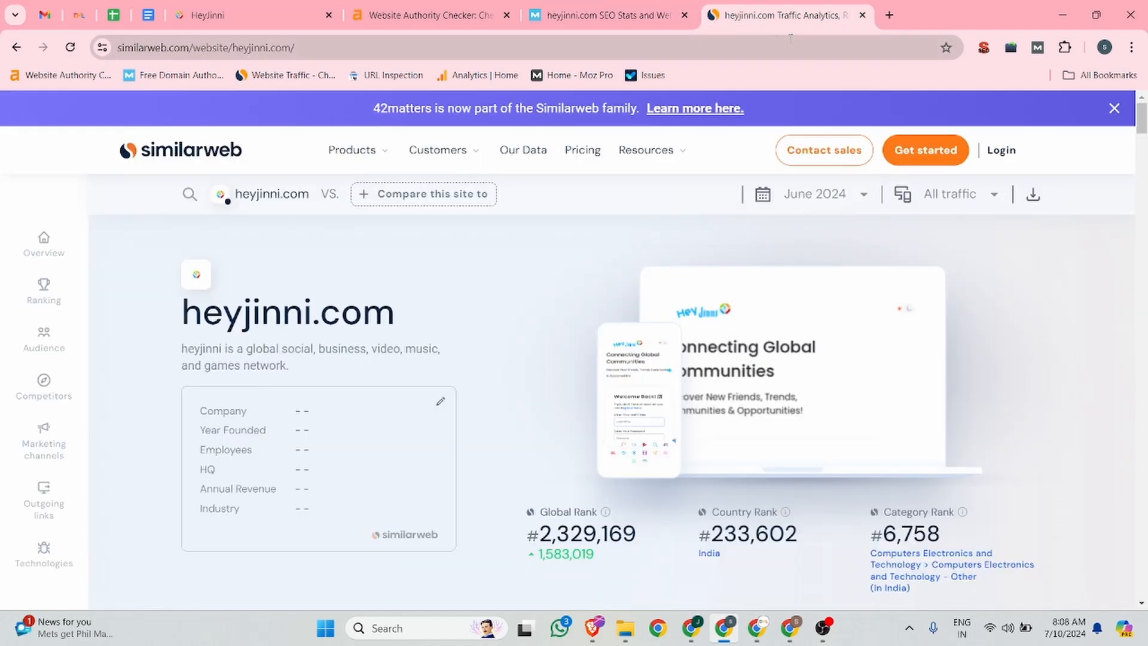
pyautogui.scroll(-5, 527, 324)
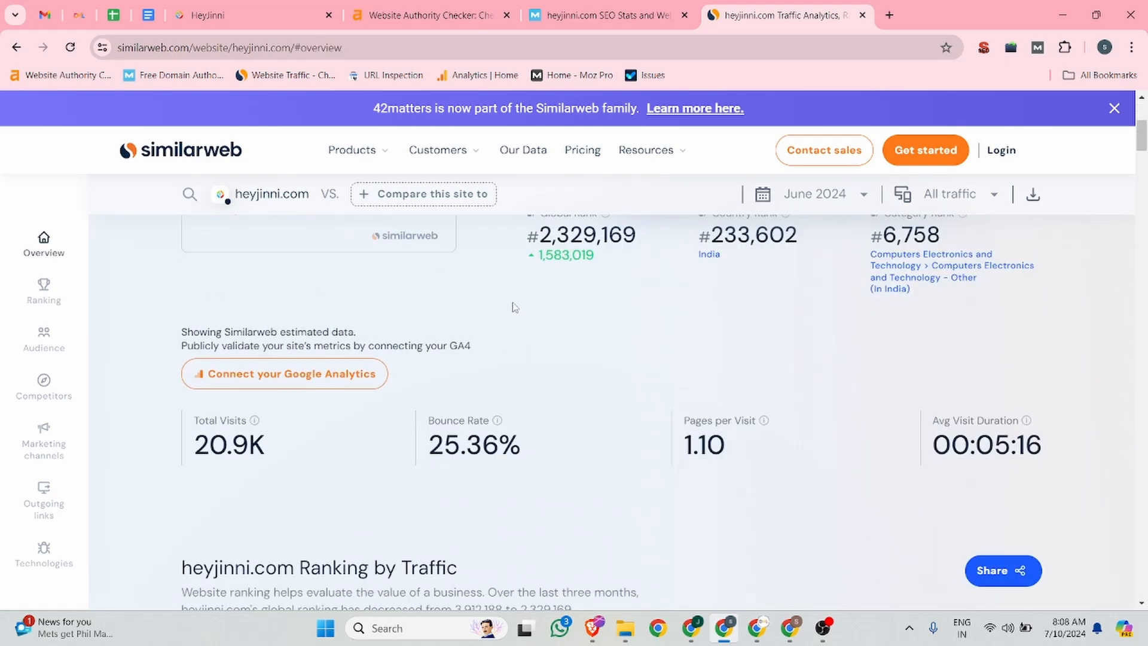
pyautogui.scroll(-10, 622, 369)
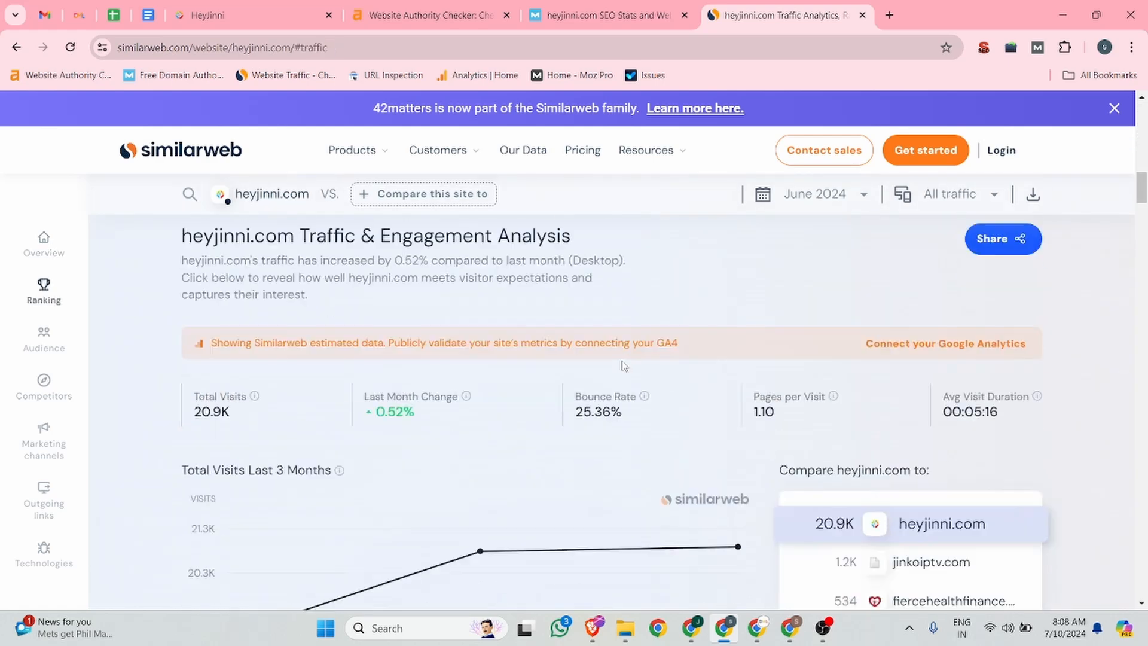
pyautogui.scroll(-10, 624, 366)
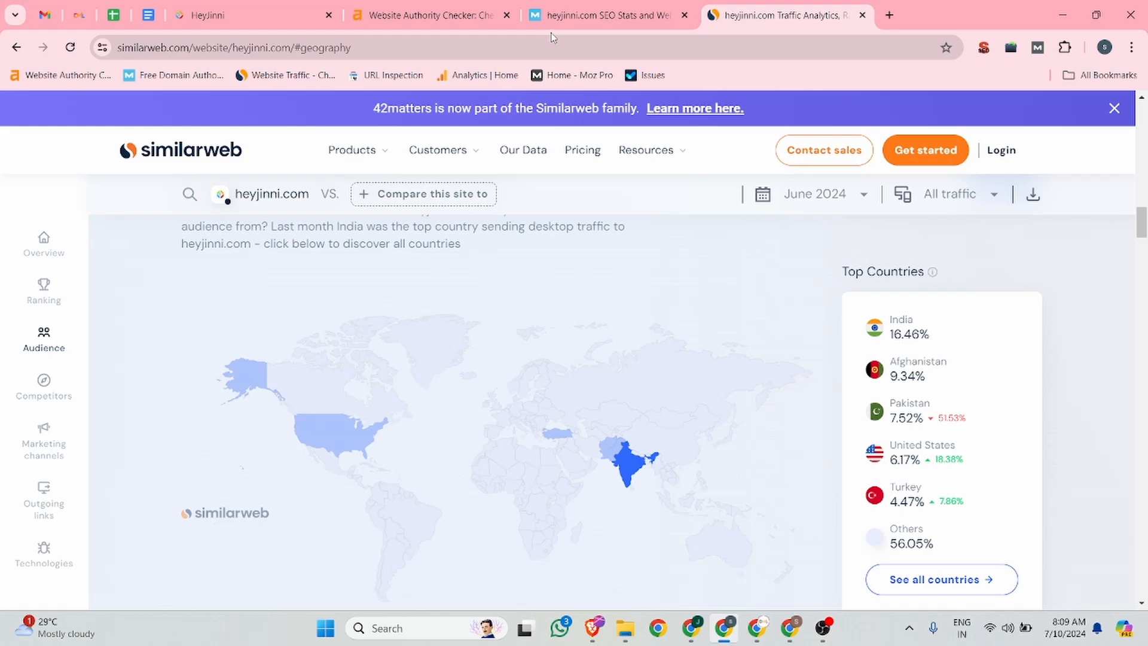
# Step: Return to the HeyJinni sign-in page and open the registration form
pyautogui.click(220, 7)
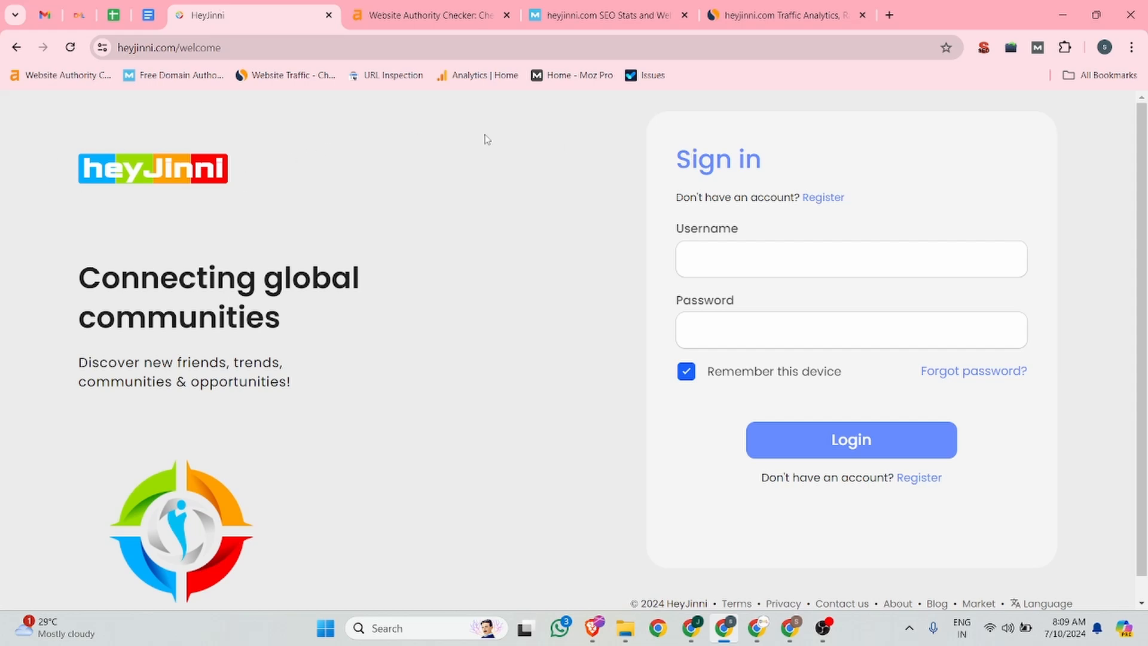
pyautogui.click(176, 48)
pyautogui.doubleClick(176, 48)
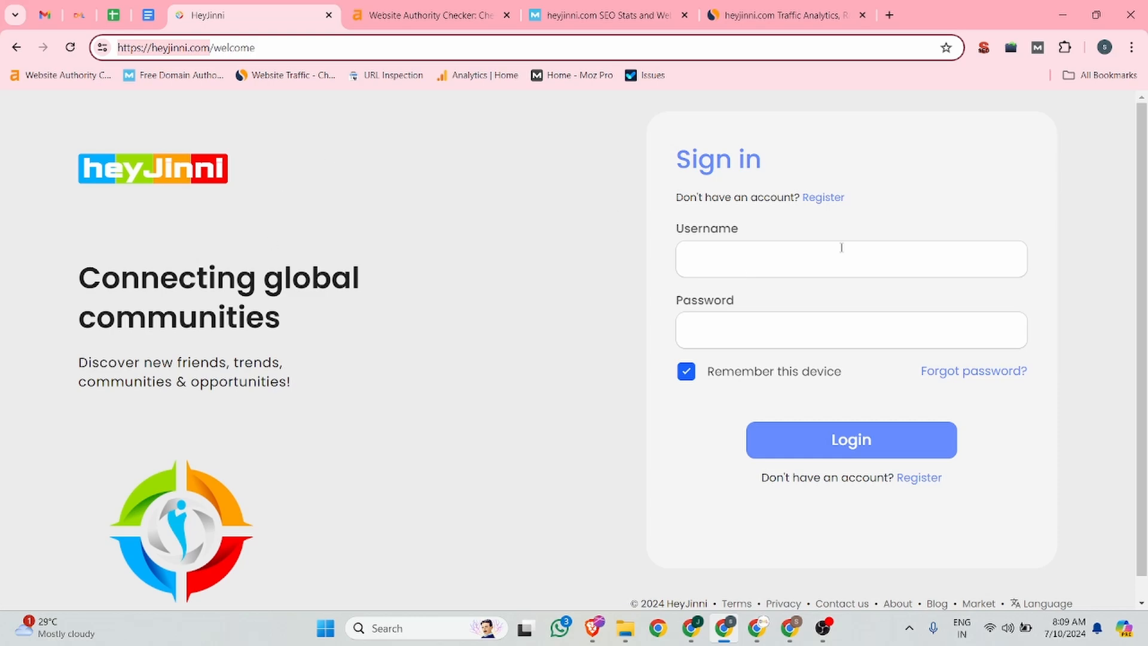
pyautogui.click(722, 254)
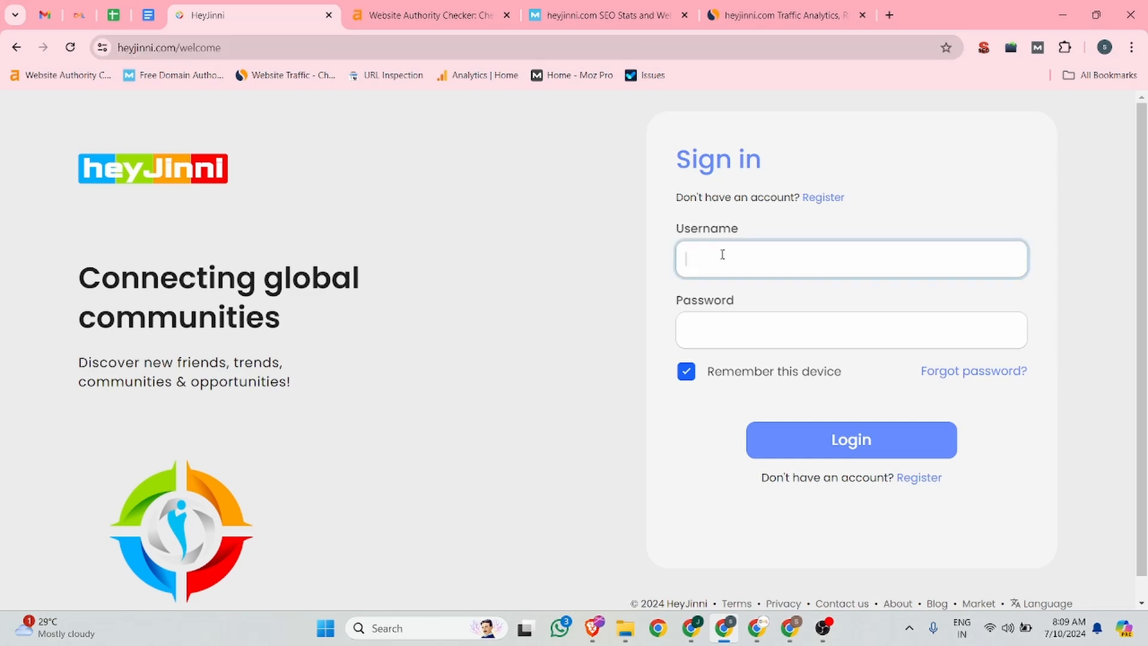
pyautogui.click(831, 203)
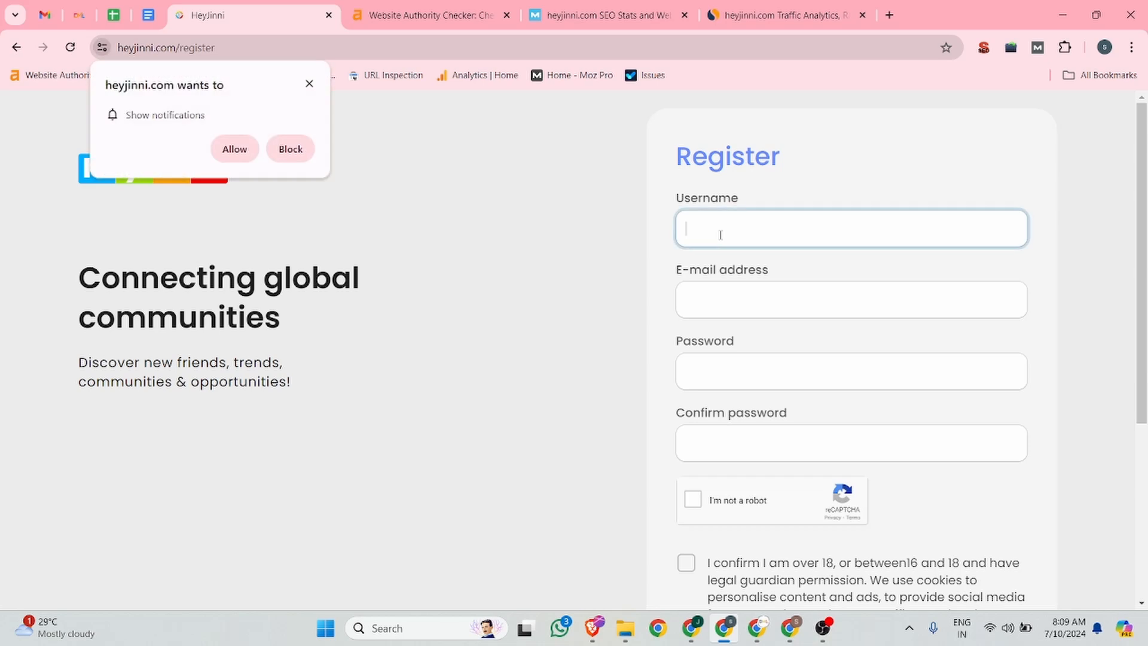
# Step: Dismiss the notification request and enter dmltraining as the username
pyautogui.click(305, 85)
pyautogui.click(696, 226)
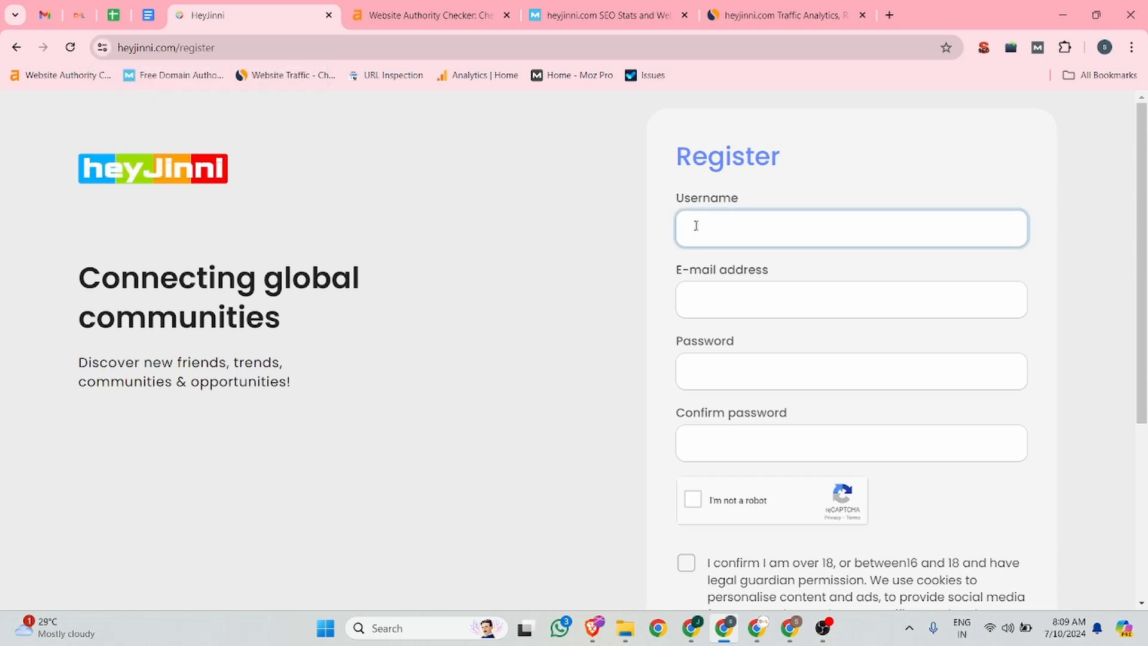
pyautogui.write('dr')
pyautogui.write('ltraining')
# Step: Fill in the account e-mail address and enter the account password in both password fields
pyautogui.click(765, 294)
pyautogui.click(811, 340)
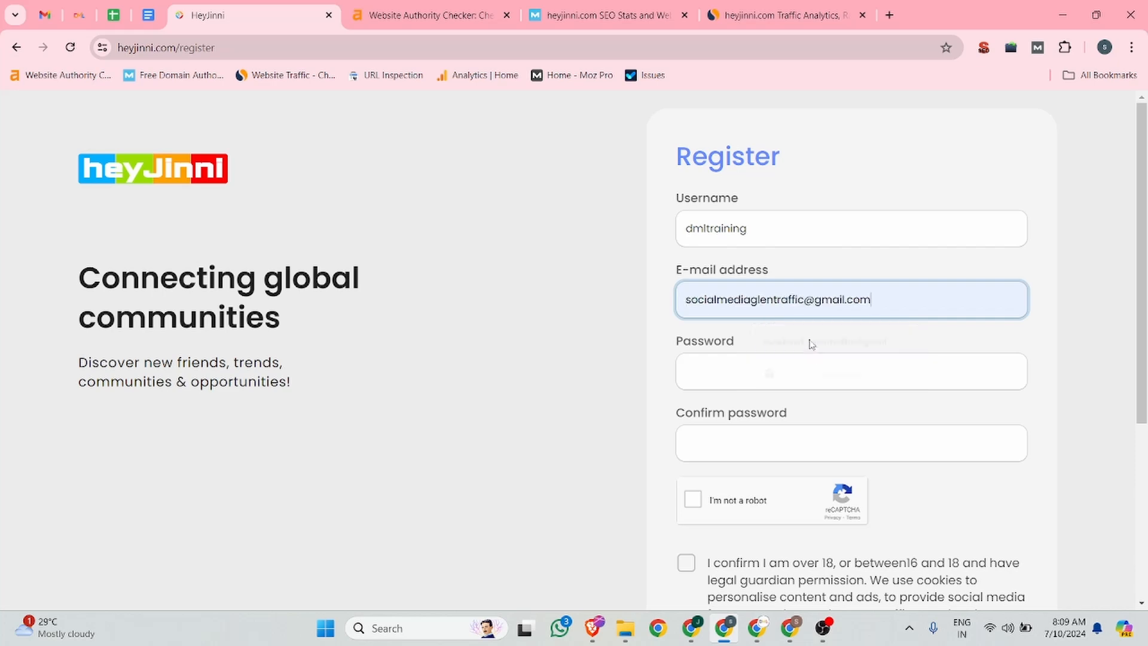
pyautogui.click(722, 375)
pyautogui.click(936, 413)
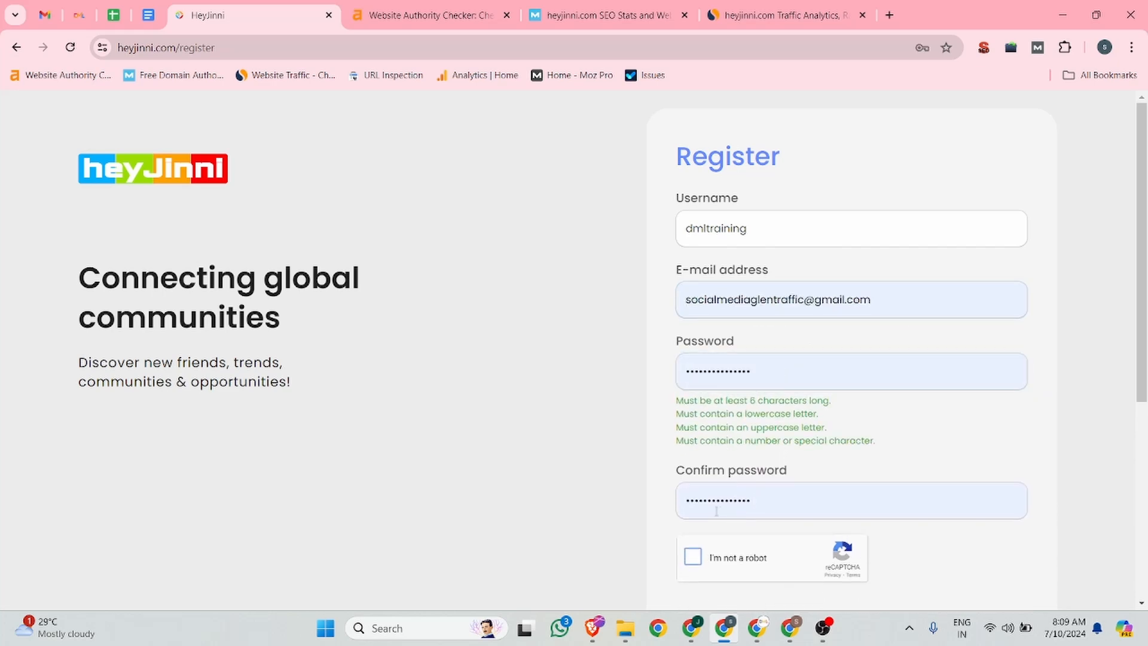
# Step: Tick the reCAPTCHA and the age and terms consent box, then submit the registration
pyautogui.scroll(-2, 700, 413)
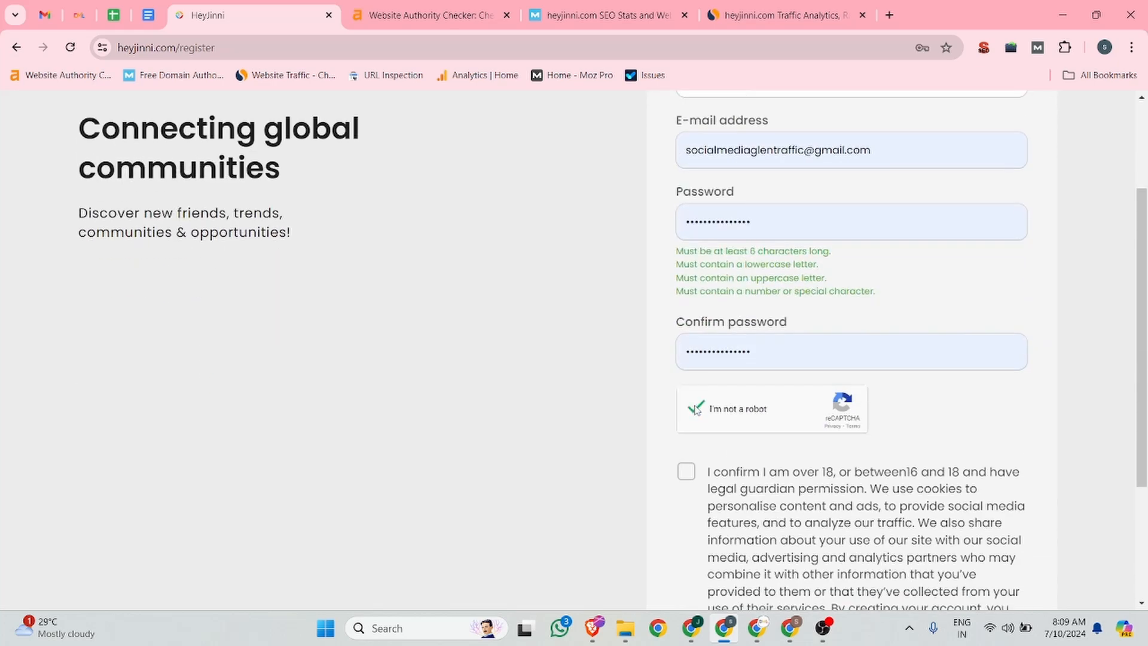
pyautogui.scroll(-2, 697, 410)
pyautogui.click(686, 323)
pyautogui.scroll(-1, 865, 461)
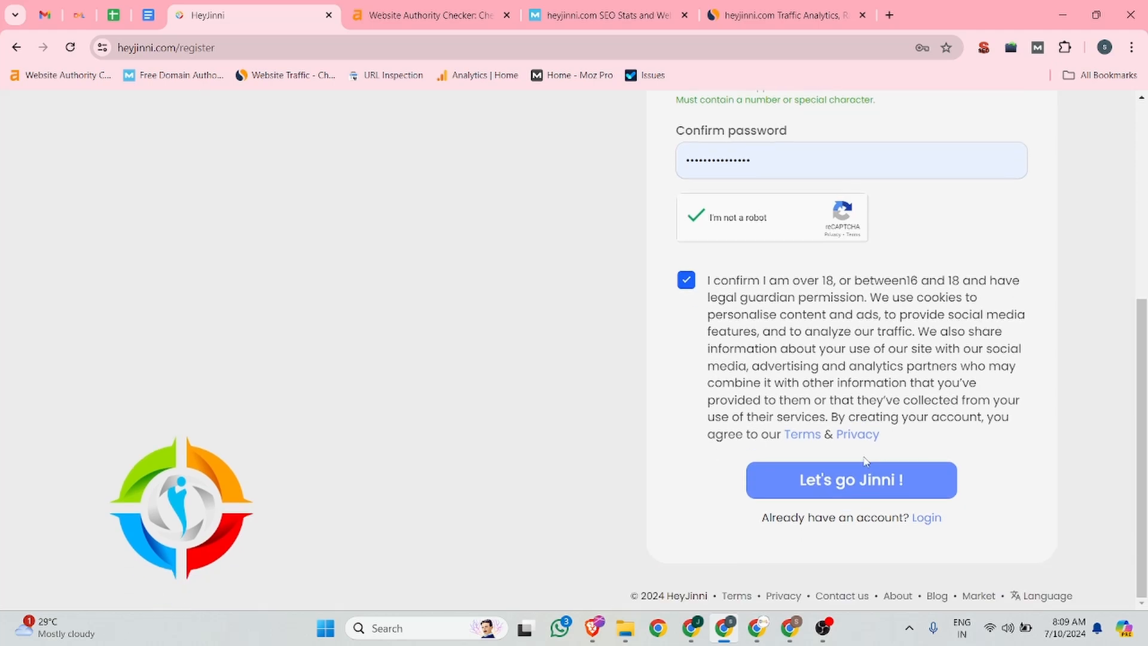
pyautogui.click(854, 492)
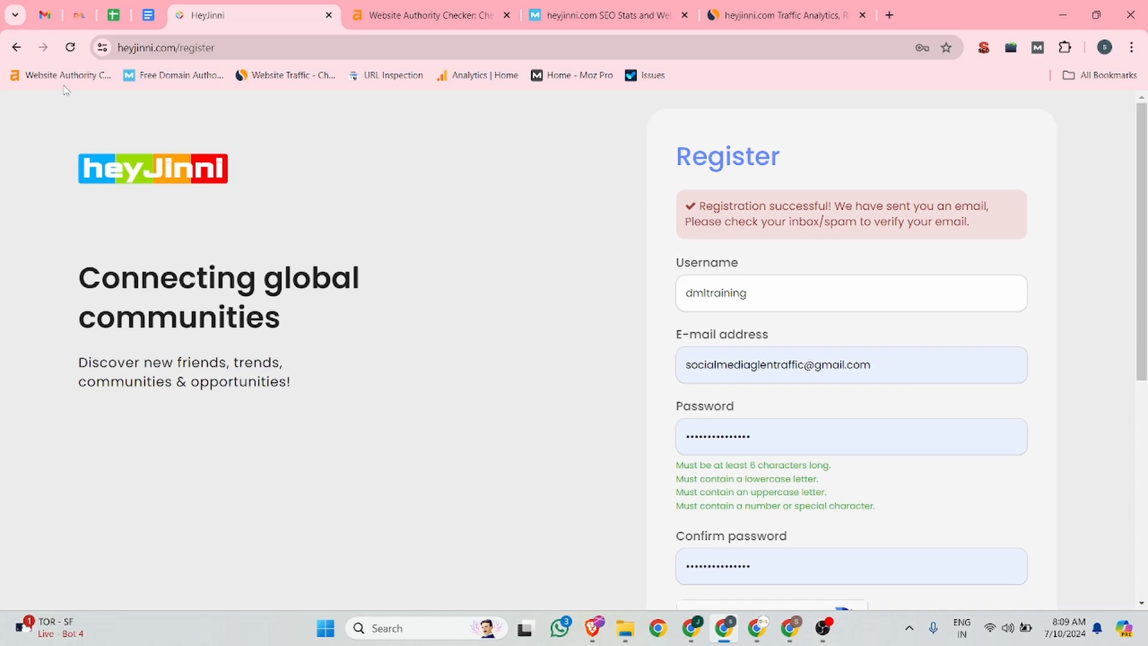
# Step: Switch to Gmail, refresh the inbox and open the Spam folder to look for the verification email
pyautogui.click(45, 15)
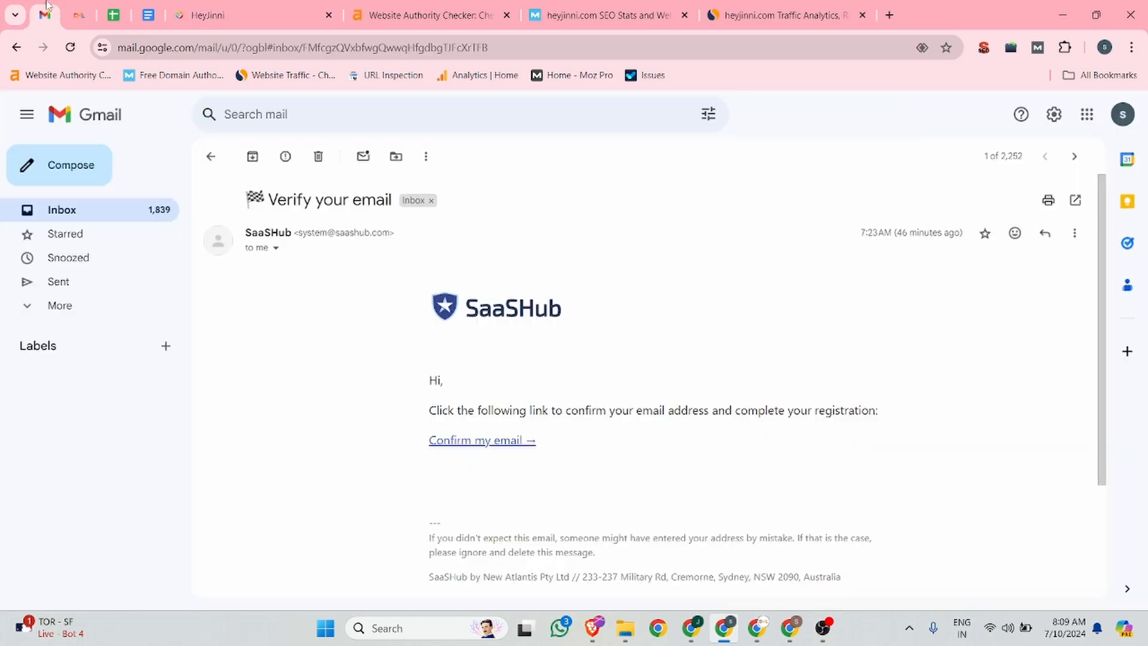
pyautogui.click(214, 155)
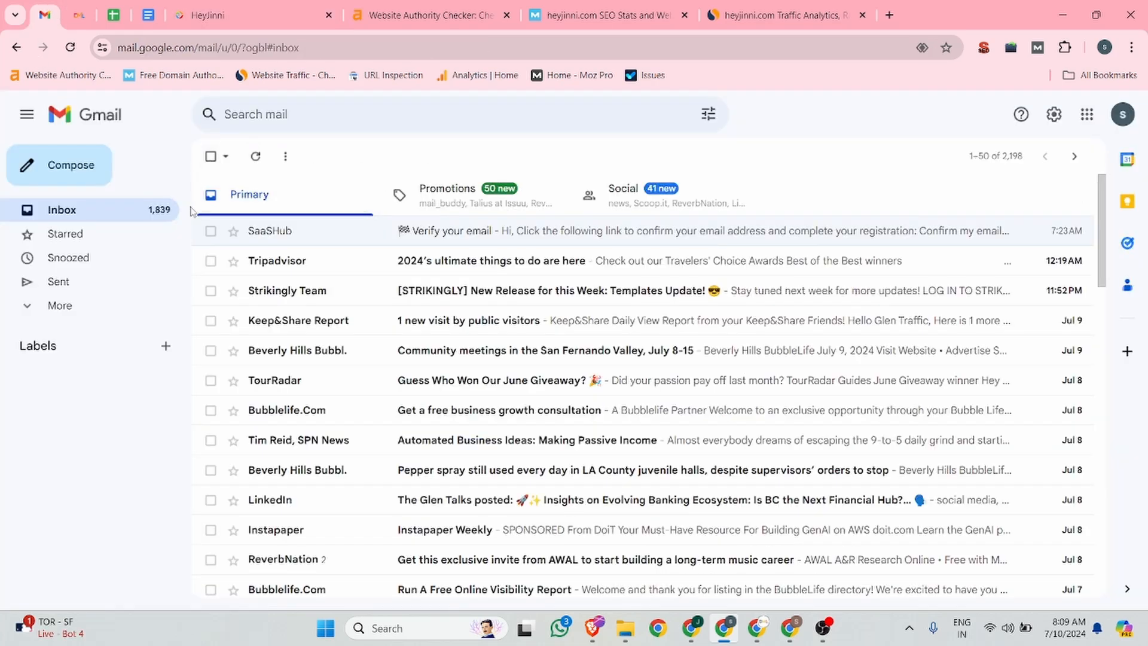
pyautogui.click(256, 157)
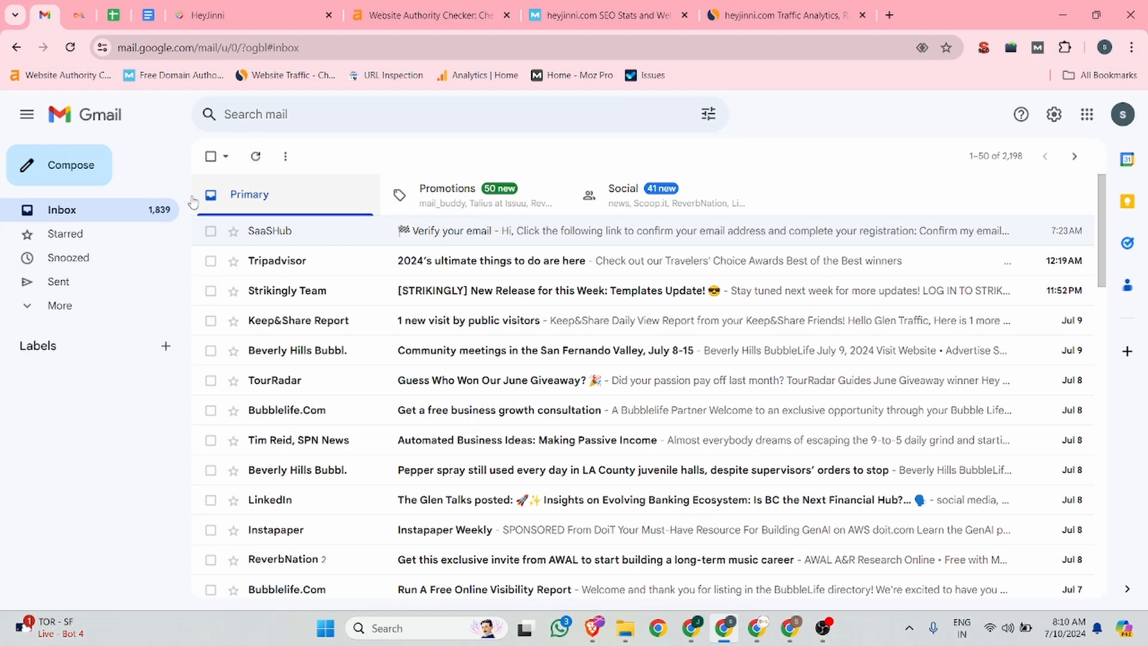
pyautogui.click(60, 306)
pyautogui.click(72, 448)
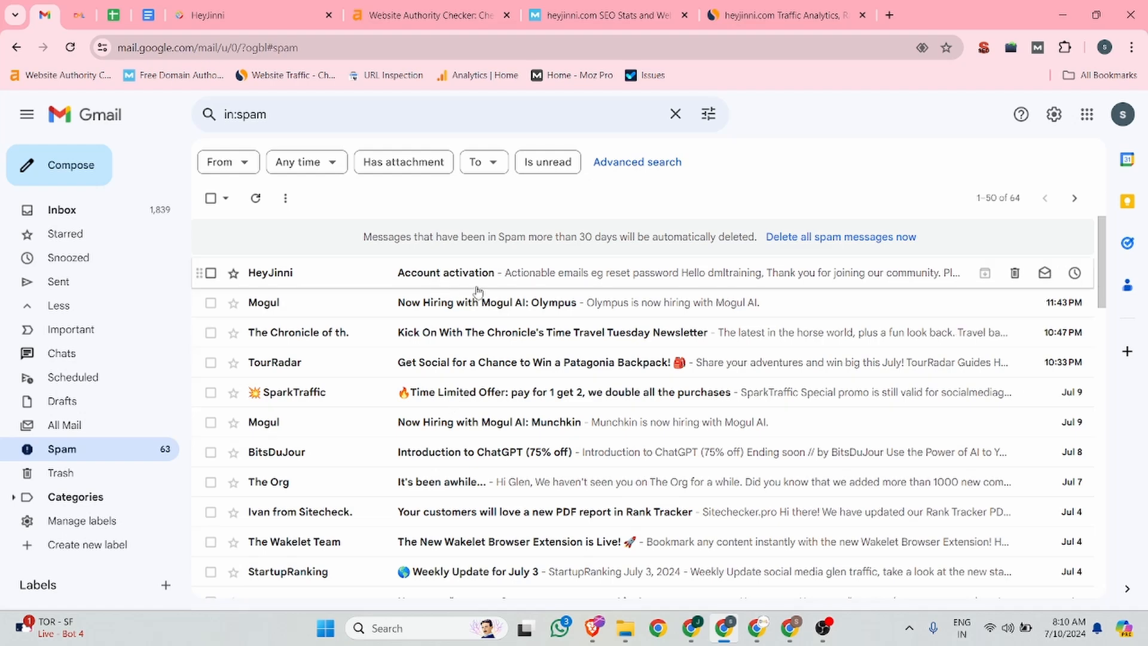
# Step: Open the HeyJinni Account activation email in Spam and mark it as not spam
pyautogui.click(531, 276)
pyautogui.scroll(-3, 504, 290)
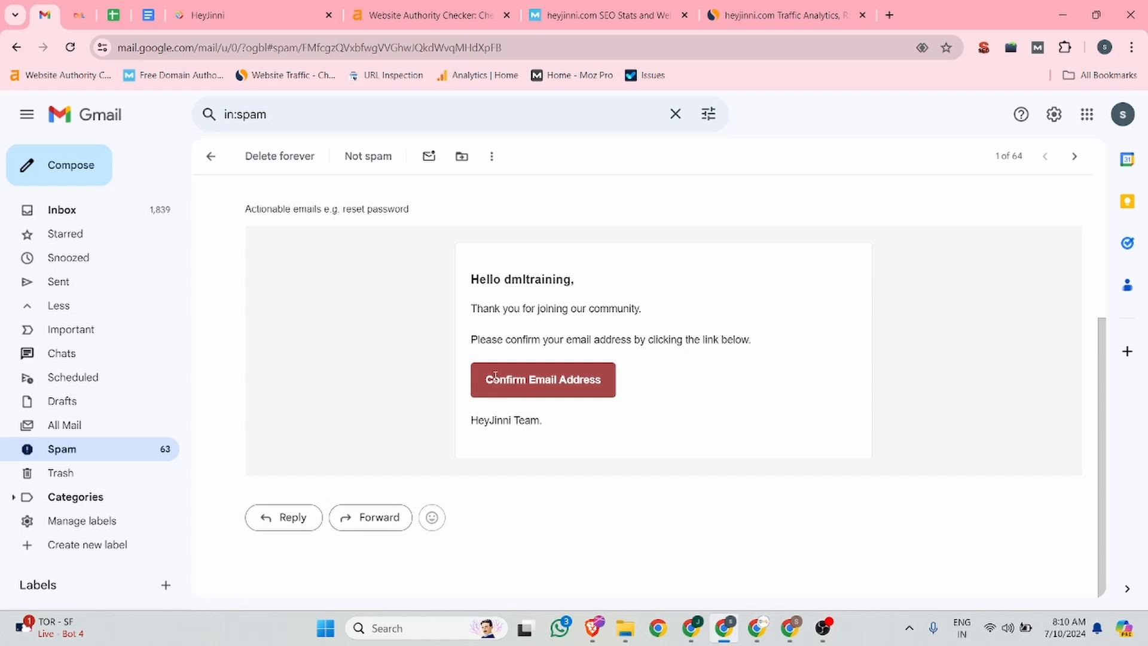
pyautogui.scroll(3, 490, 386)
pyautogui.click(256, 352)
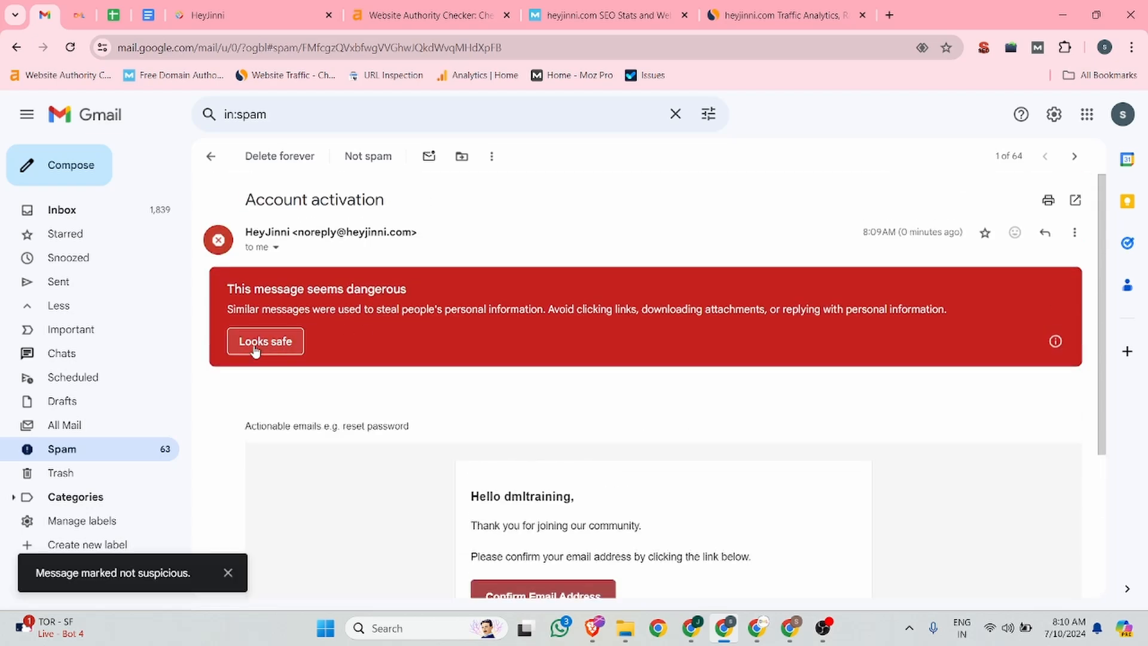
# Step: Open the activation email from the inbox and confirm the email address
pyautogui.click(63, 209)
pyautogui.click(523, 234)
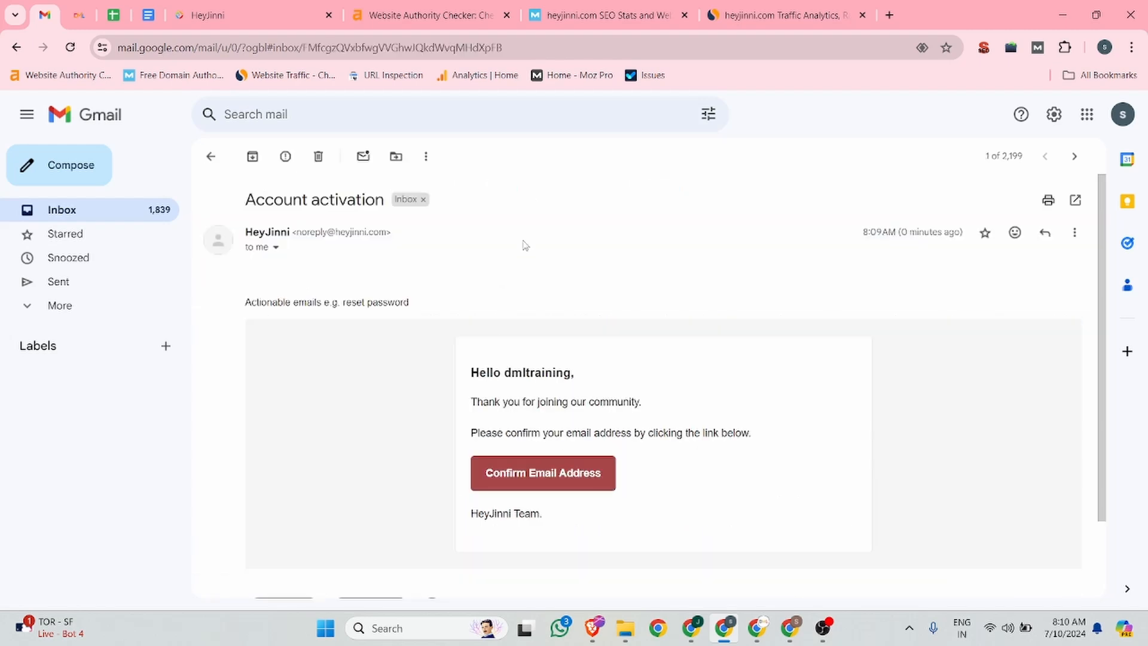
pyautogui.click(527, 473)
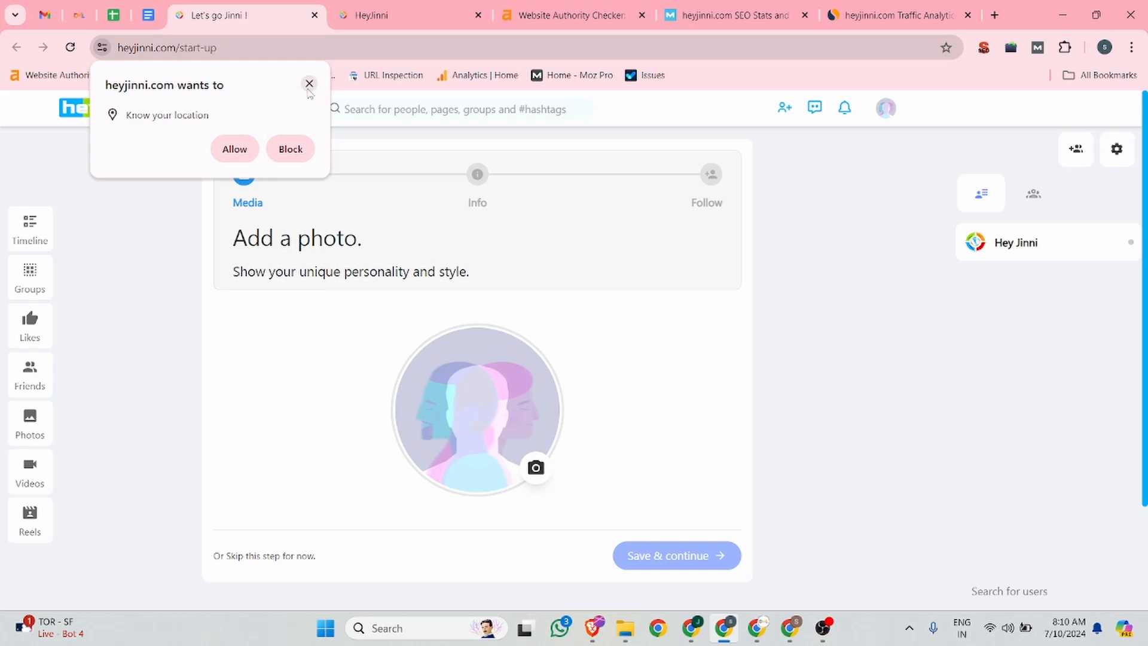
# Step: Dismiss the location request, upload the M logo image as profile photo, and save and continue
pyautogui.click(309, 83)
pyautogui.click(536, 469)
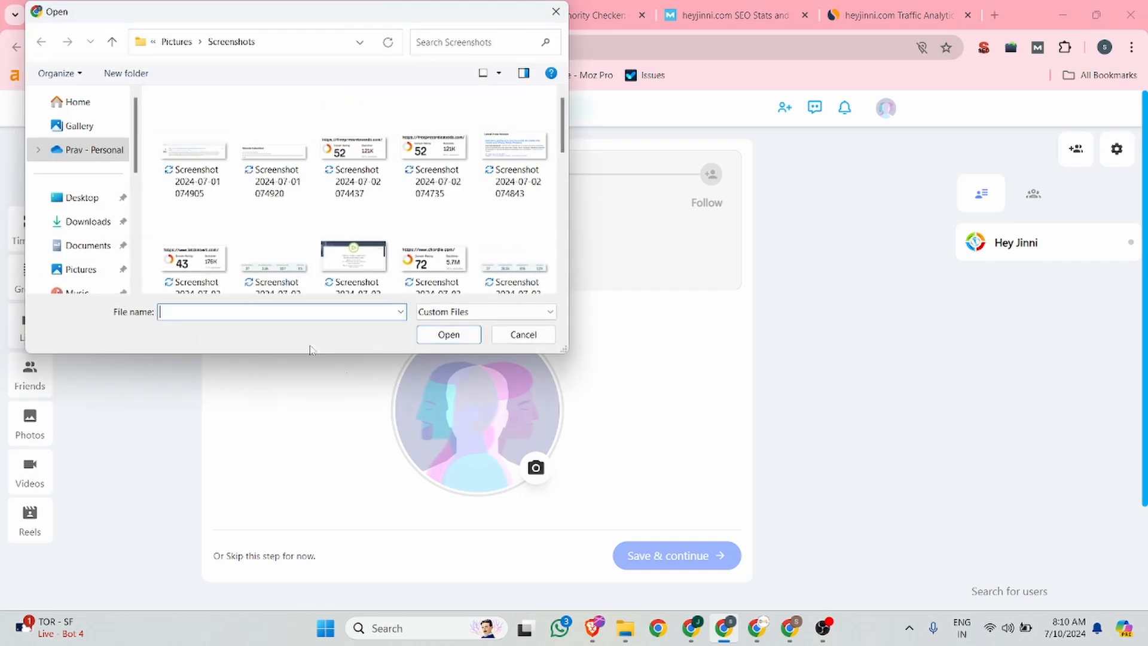
pyautogui.doubleClick(275, 249)
pyautogui.scroll(-2, 692, 410)
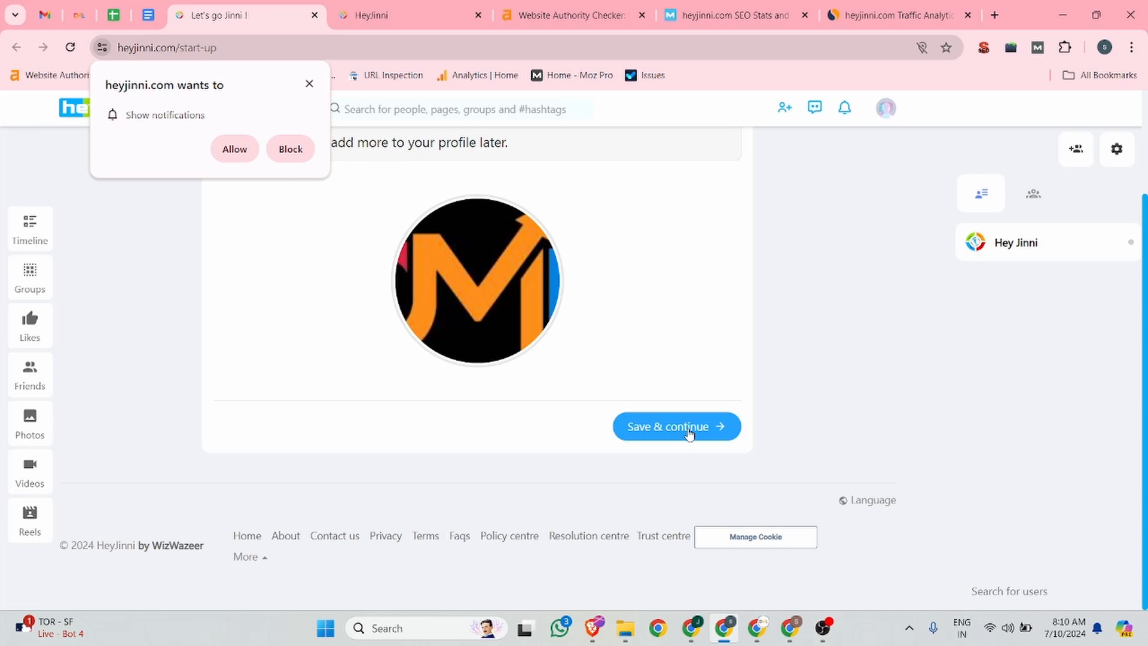
pyautogui.click(689, 432)
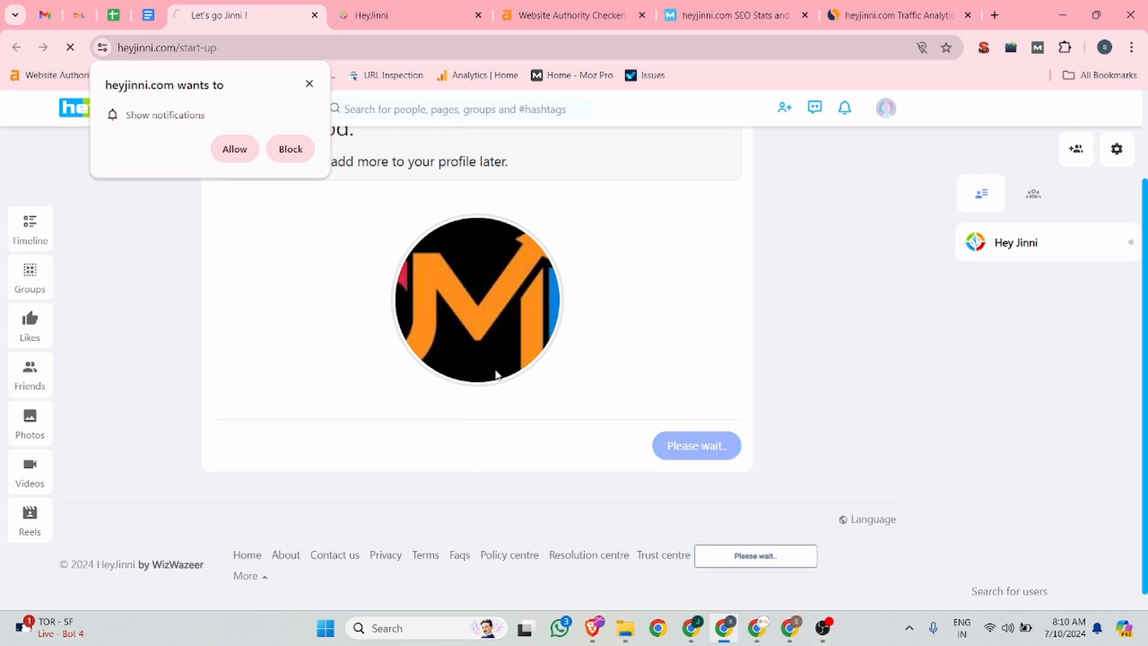
# Step: Enter DML as the first name and Training as the last name
pyautogui.click(258, 357)
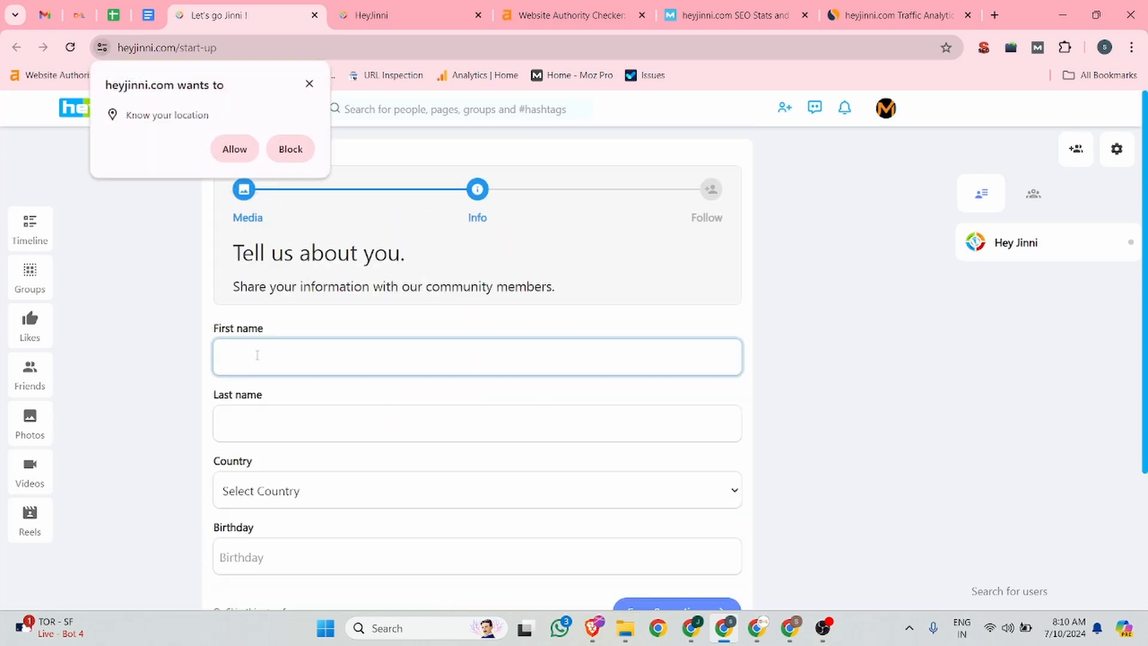
pyautogui.write('DML')
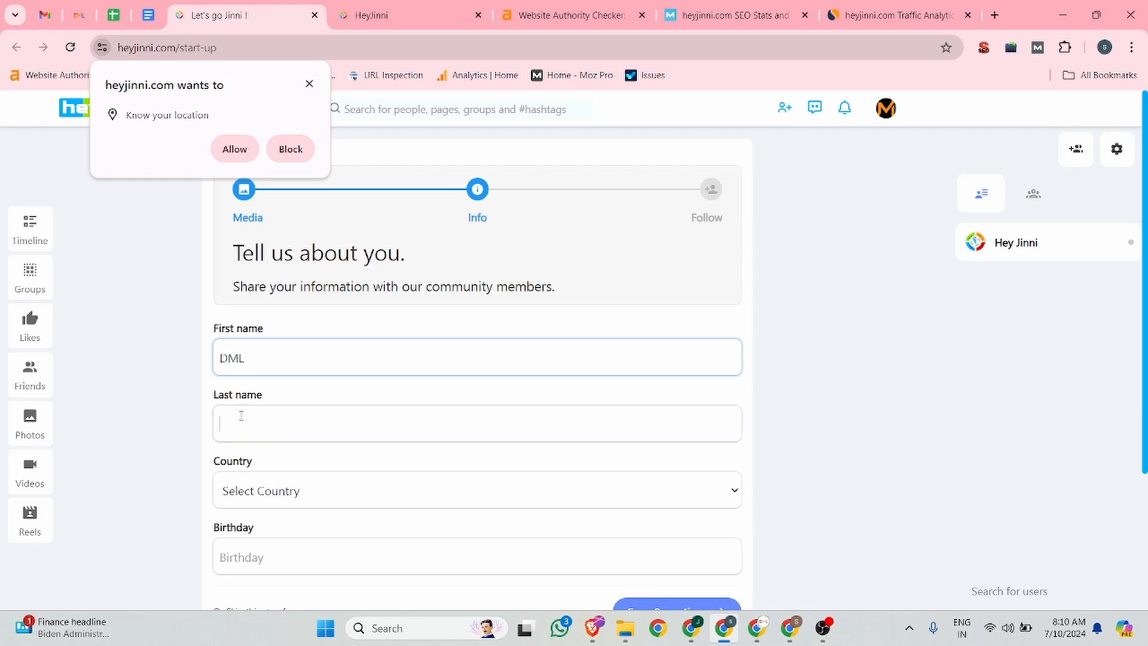
pyautogui.click(241, 416)
pyautogui.write('Training')
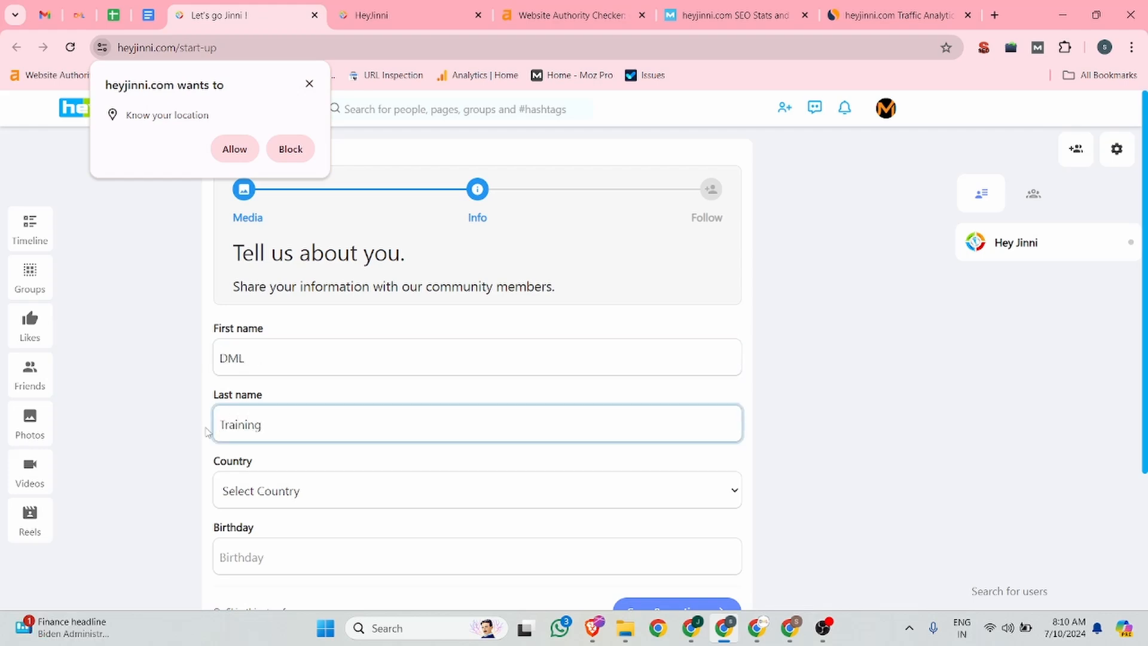
# Step: Set the country to India
pyautogui.scroll(-3, 239, 422)
pyautogui.press('Tab')
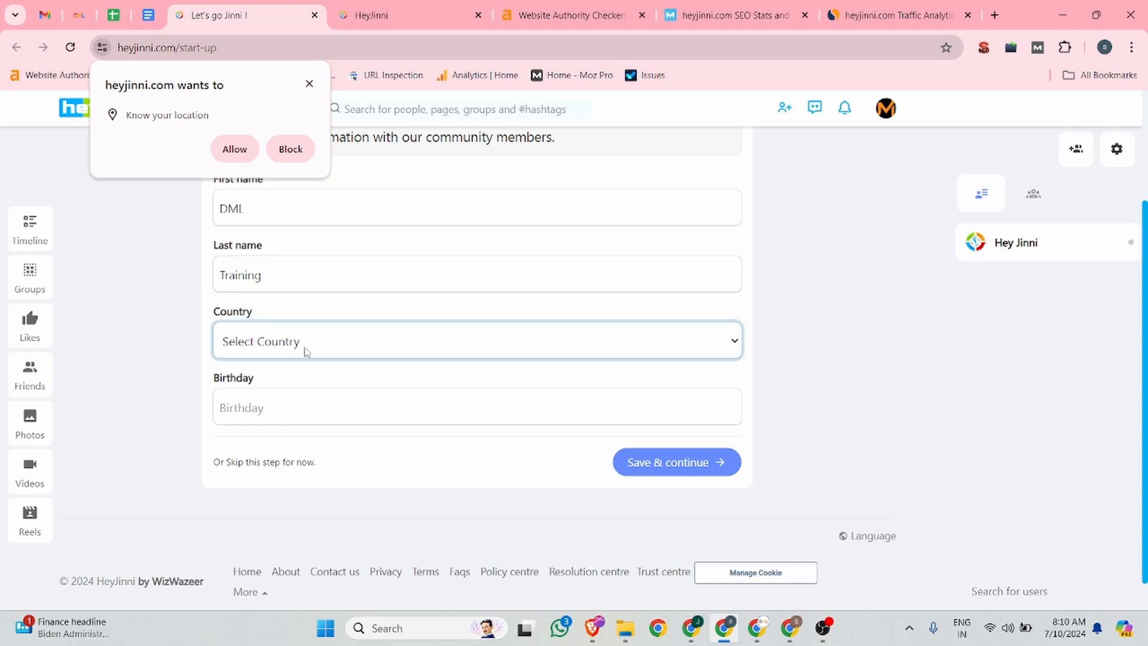
pyautogui.click(308, 84)
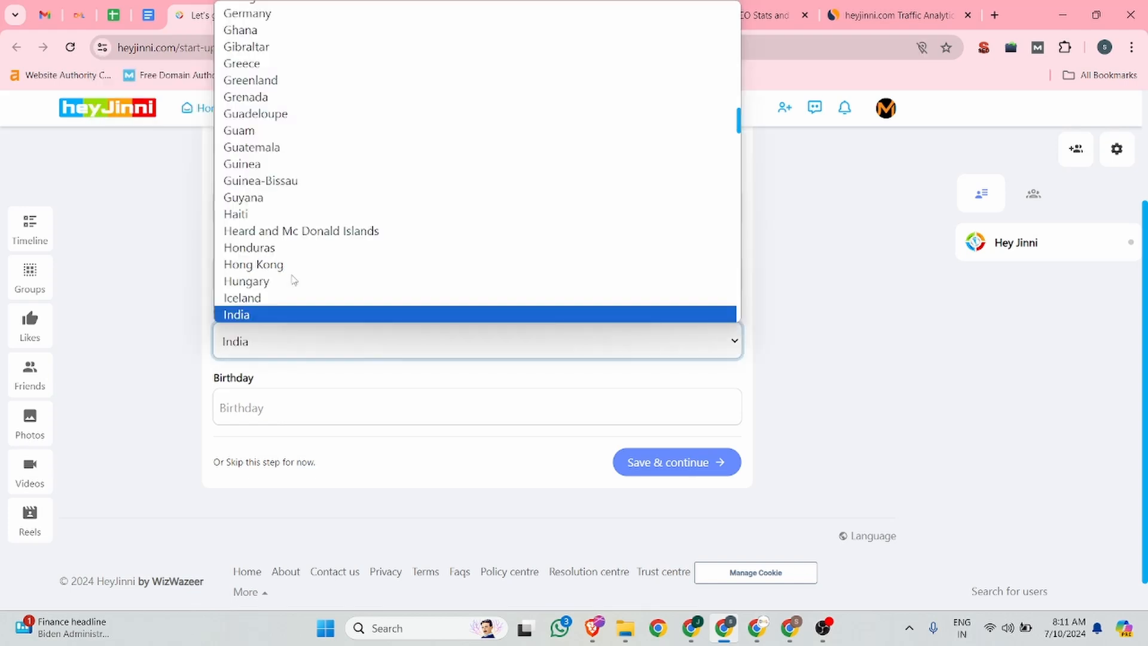
pyautogui.click(280, 315)
# Step: Open the birthday picker's year list, then save and continue to the Follow step
pyautogui.scroll(-1, 278, 359)
pyautogui.click(274, 386)
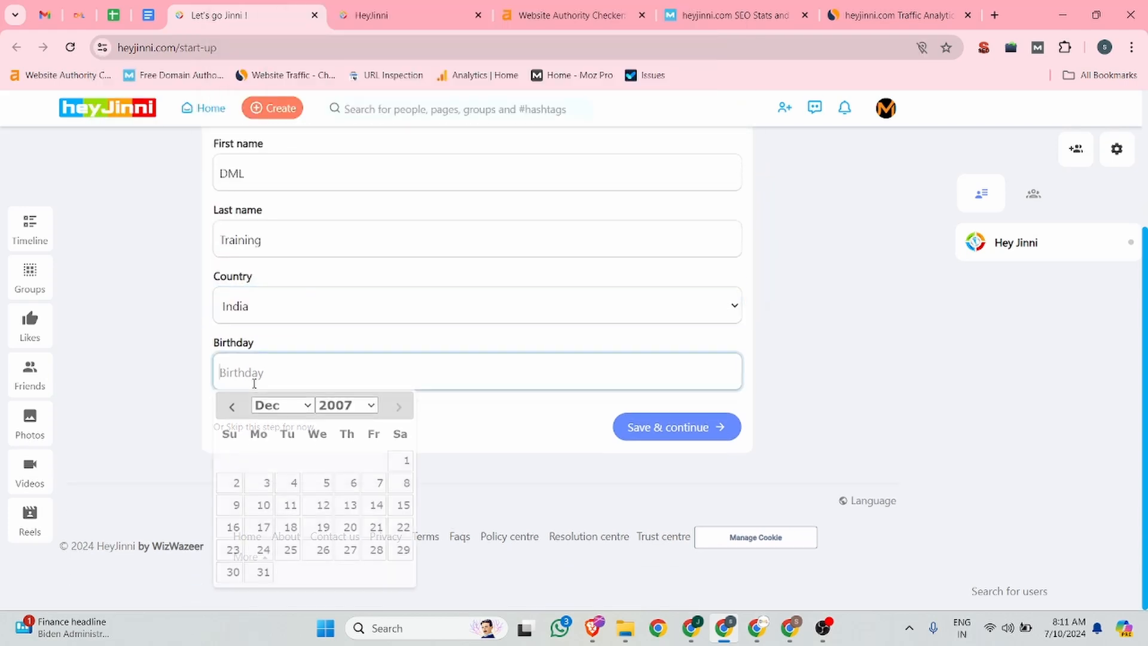
pyautogui.click(366, 406)
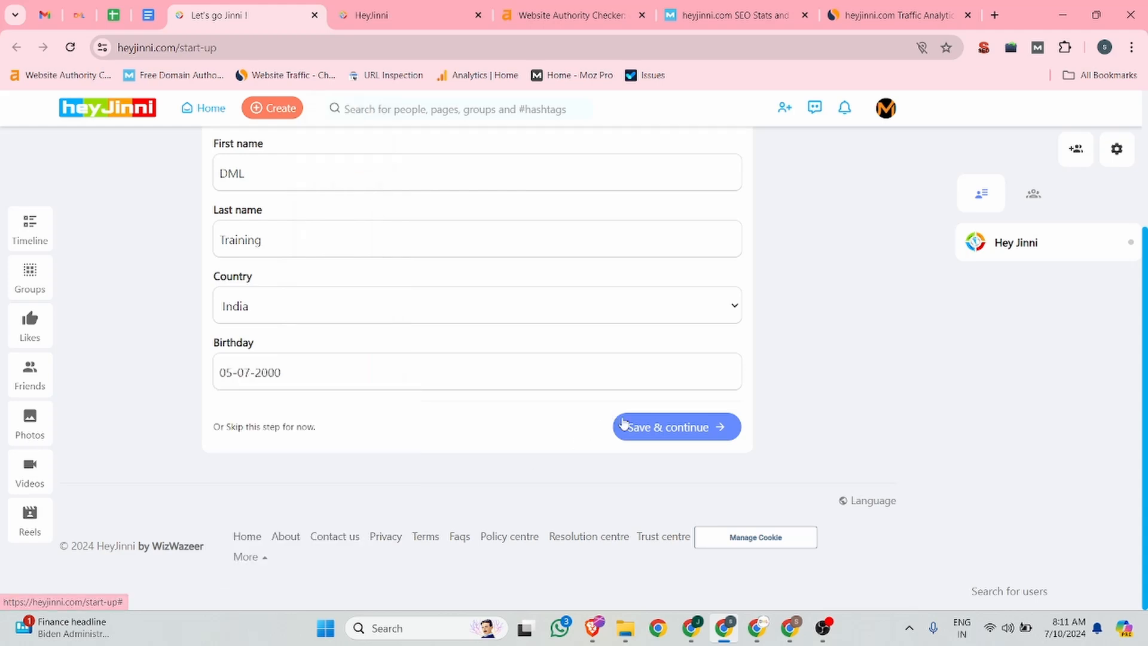
pyautogui.click(623, 425)
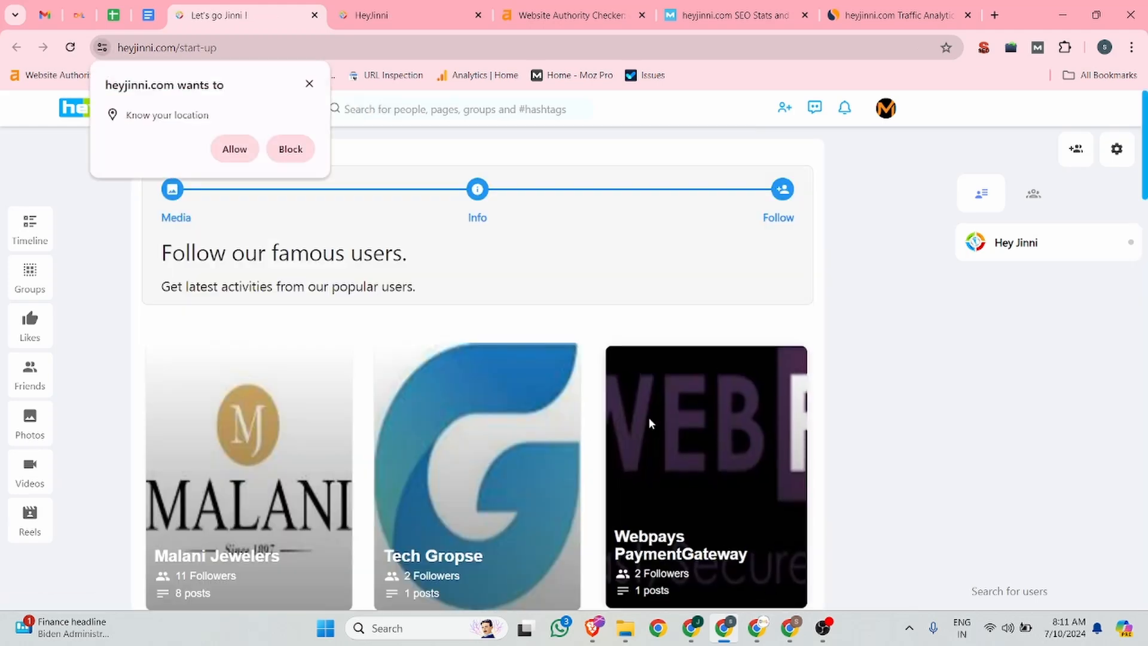
# Step: Dismiss the location request and open the Malani Jewelers profile from the suggested users to follow
pyautogui.click(309, 83)
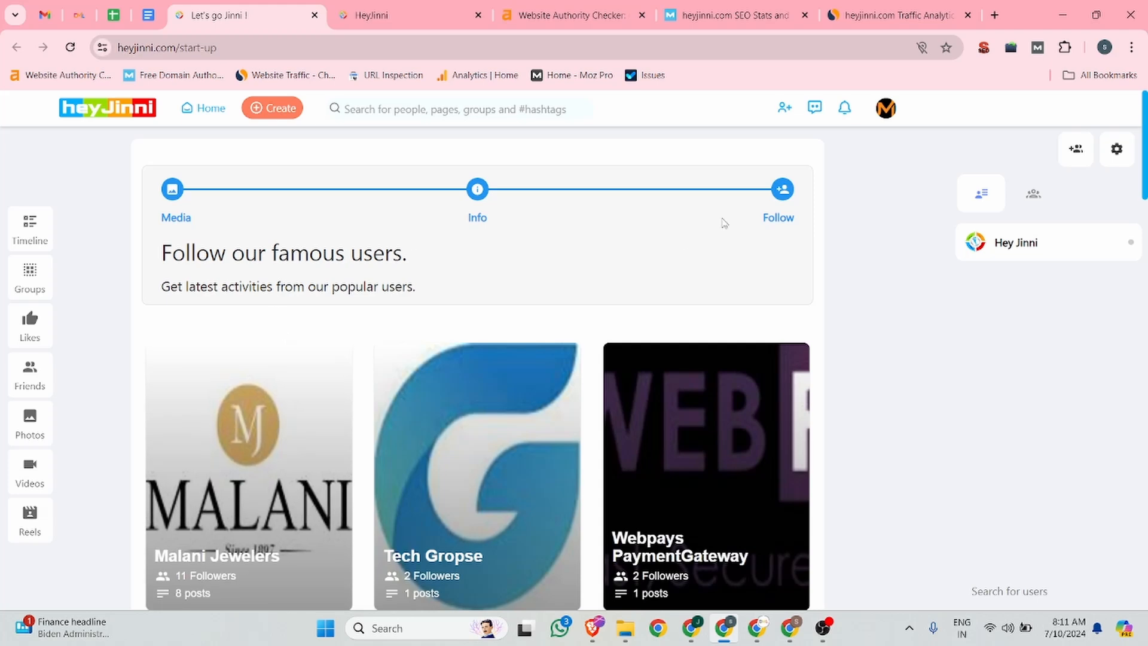
pyautogui.scroll(-5, 727, 216)
pyautogui.scroll(-6, 795, 325)
pyautogui.scroll(11, 795, 326)
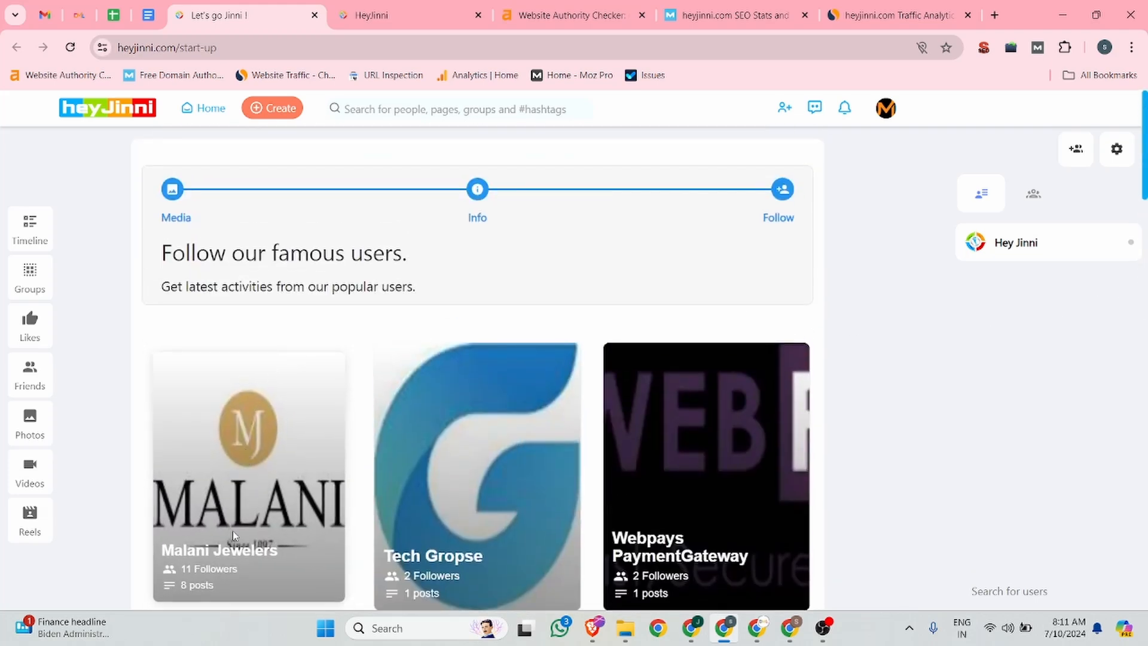
pyautogui.scroll(-1, 236, 536)
pyautogui.click(239, 482)
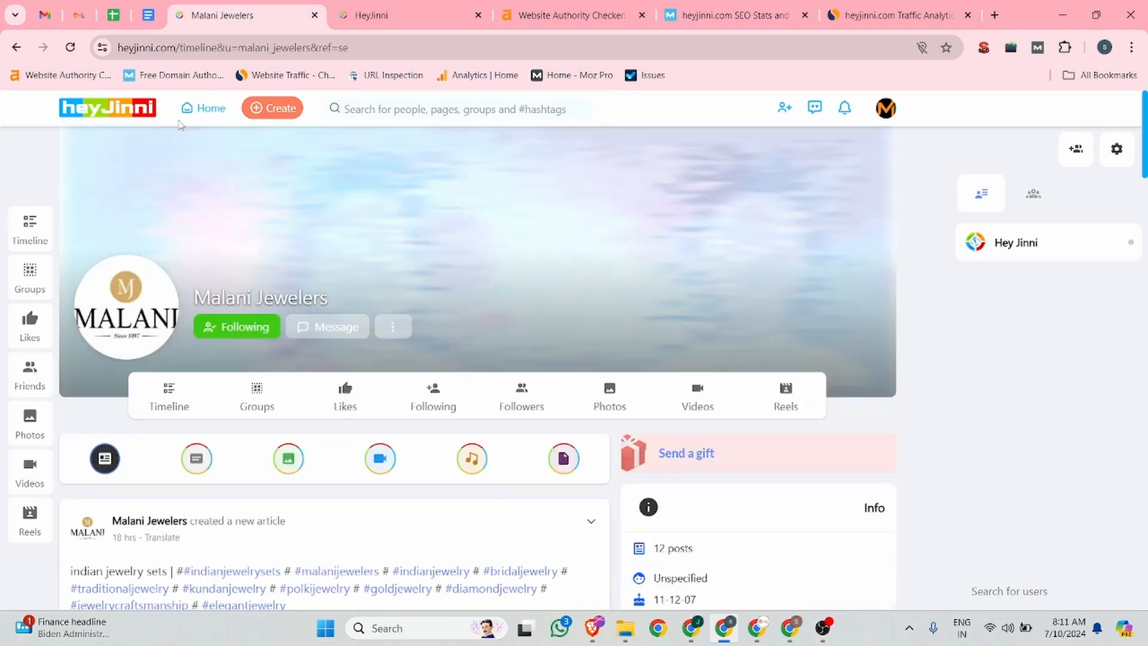
# Step: Return to the home feed and start creating a new blog article
pyautogui.click(204, 111)
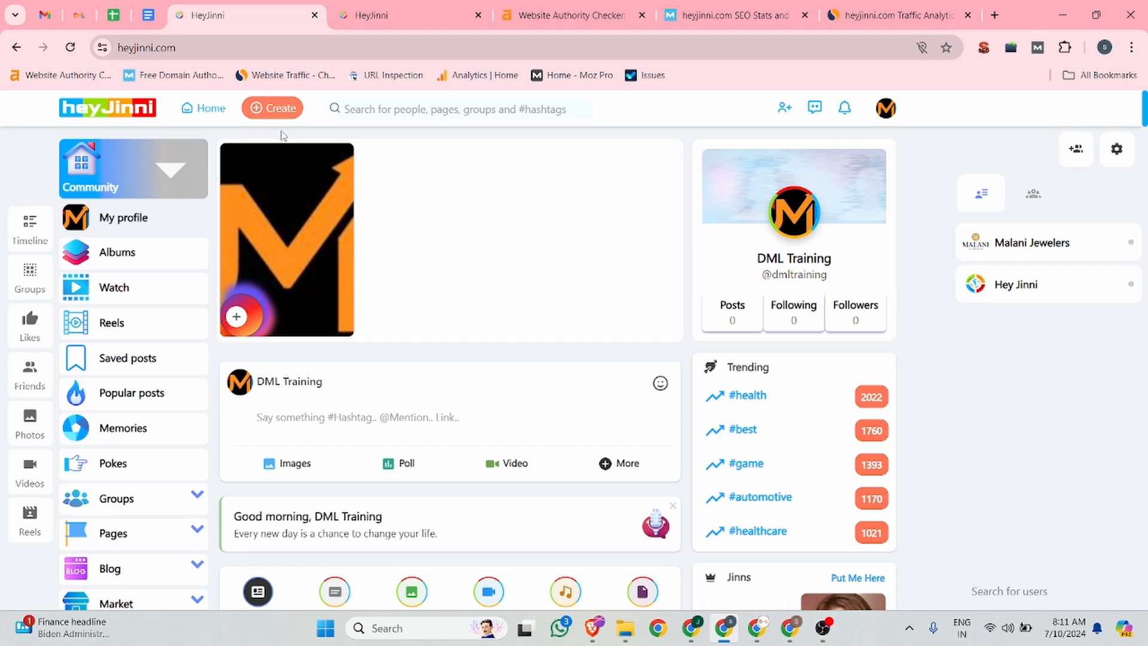
pyautogui.click(278, 110)
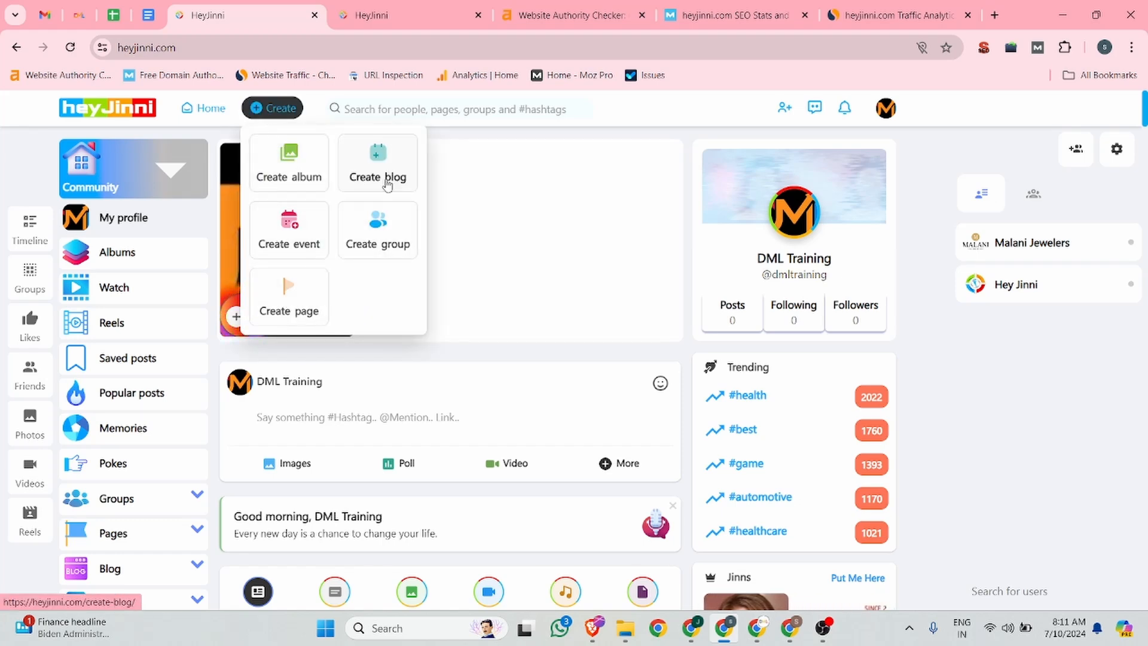
pyautogui.click(387, 174)
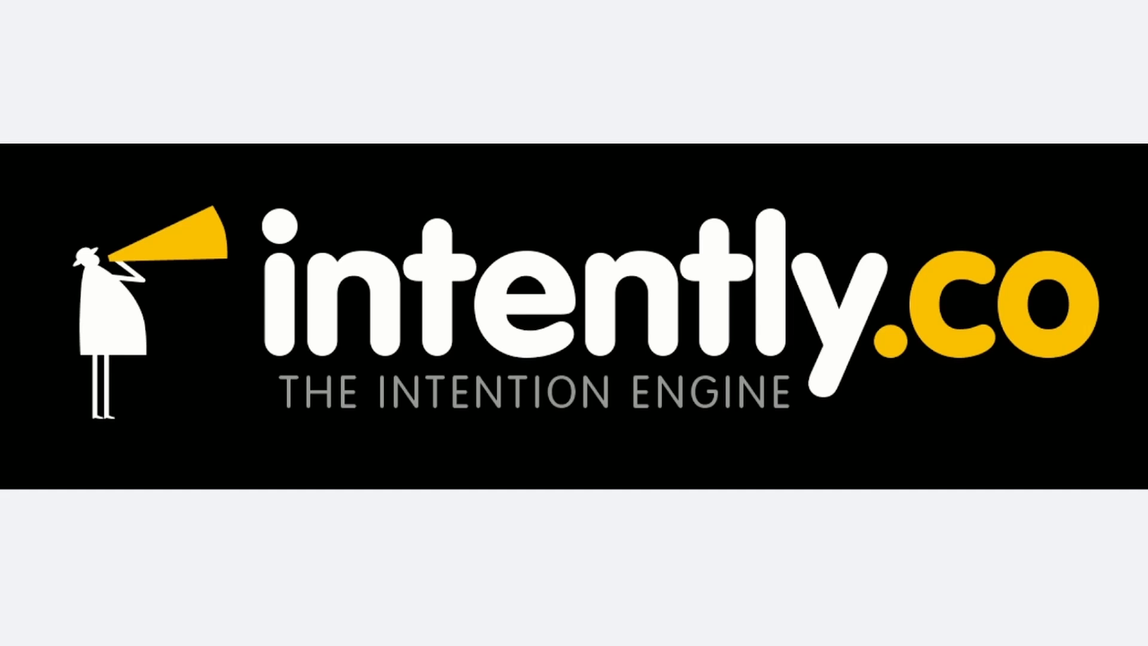
pyautogui.press('Right')
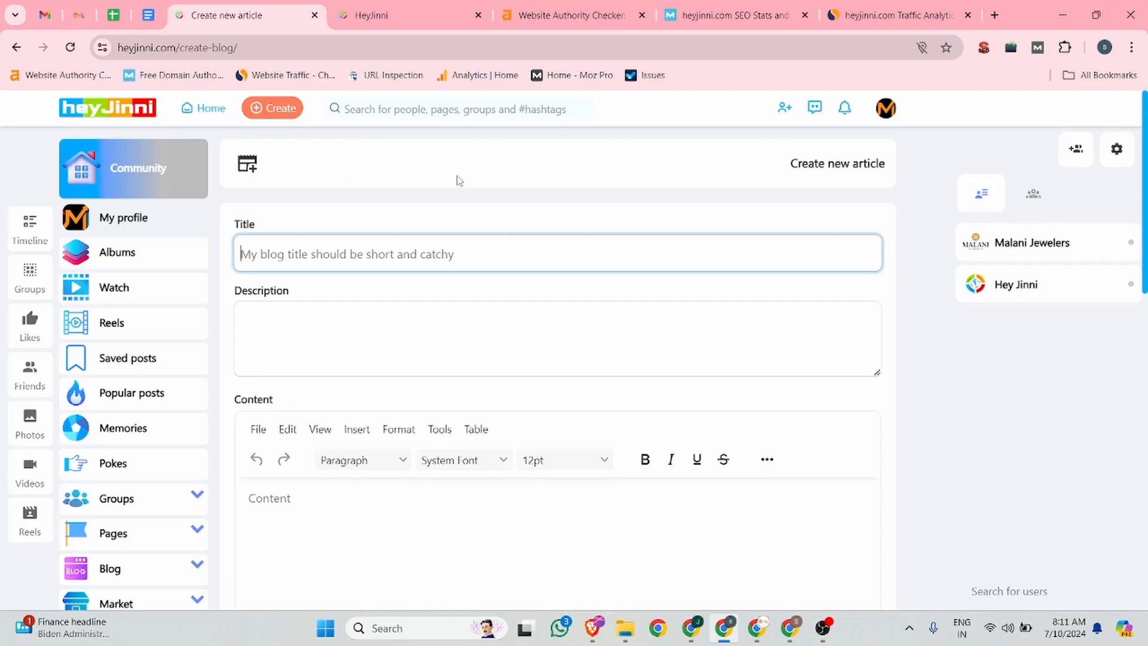
# Step: Copy the article heading from the DML Training page and paste it as the blog title 'Profile Creation Sites List in 2024'
pyautogui.click(80, 13)
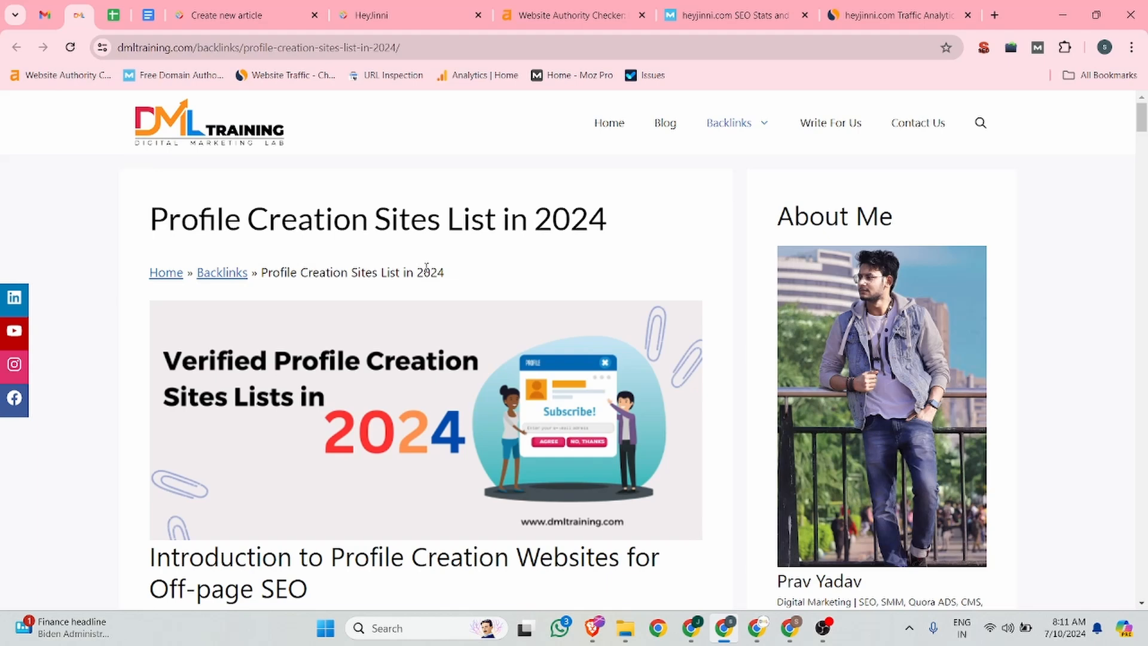
pyautogui.doubleClick(629, 228)
pyautogui.moveTo(605, 221); pyautogui.dragTo(154, 221)
pyautogui.hotkey('ctrl', 'c')
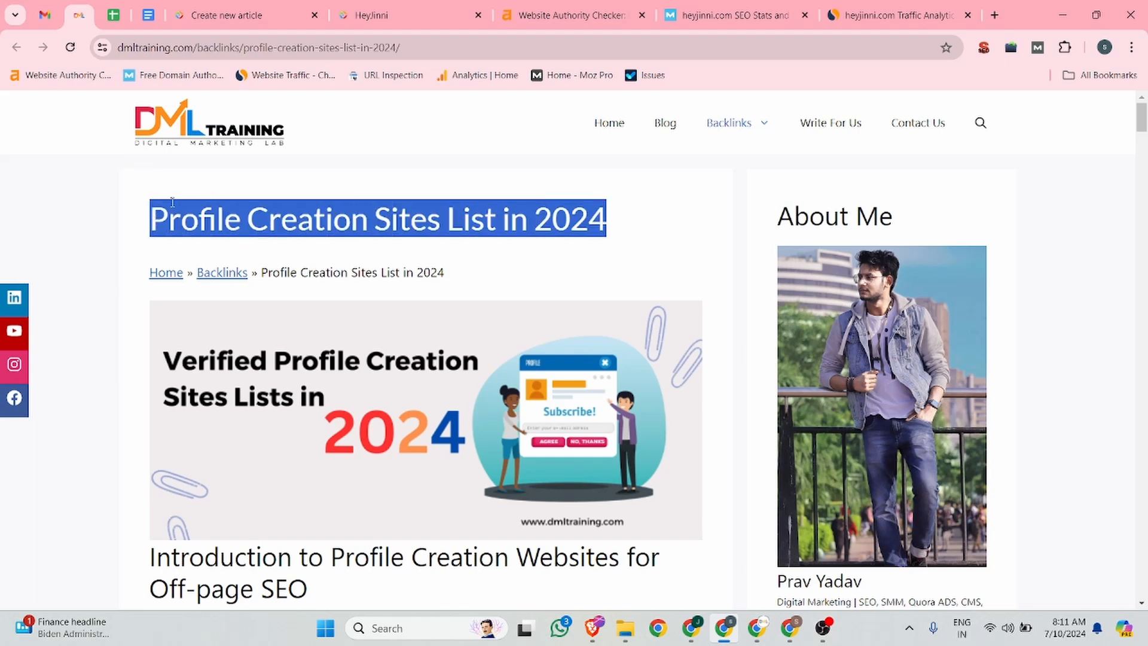
pyautogui.click(265, 5)
pyautogui.click(284, 246)
pyautogui.hotkey('ctrl', 'v')
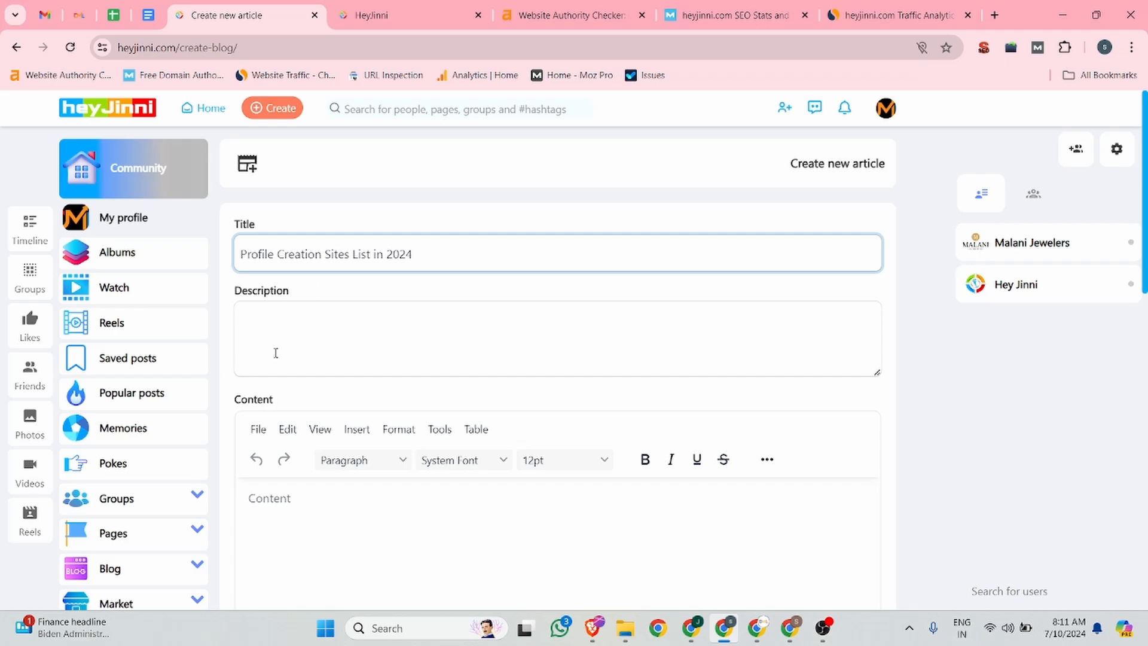
# Step: Copy the page's meta description from the SEO extension summary and paste it into the blog description
pyautogui.click(276, 352)
pyautogui.click(78, 15)
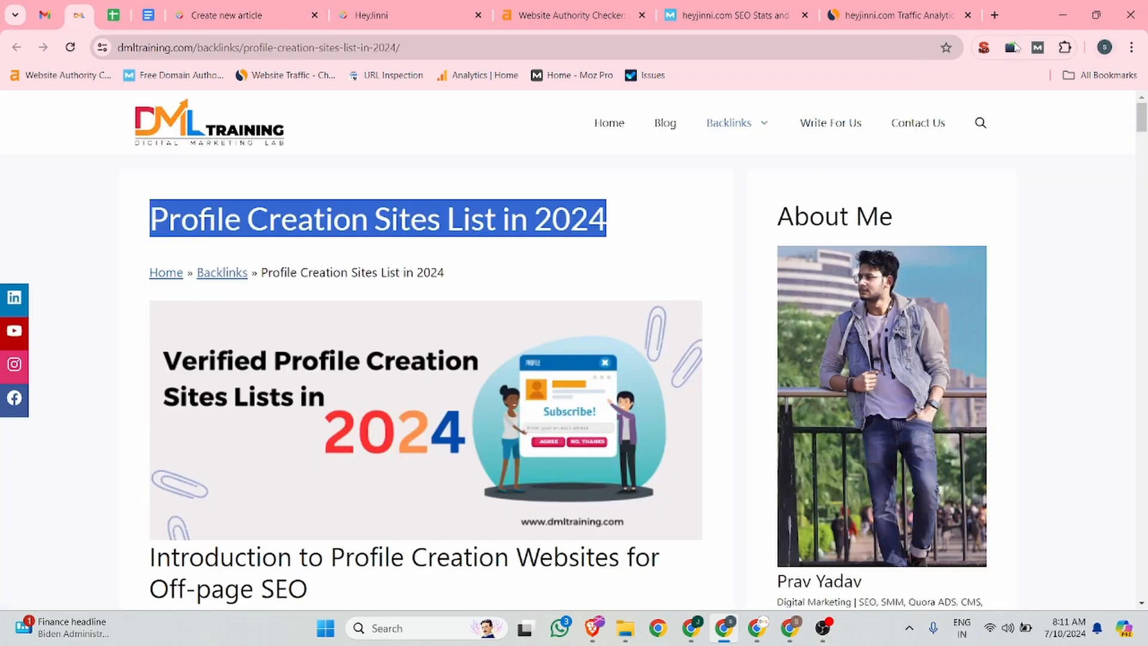
pyautogui.click(983, 48)
pyautogui.moveTo(879, 202); pyautogui.dragTo(658, 165)
pyautogui.hotkey('ctrl', 'c')
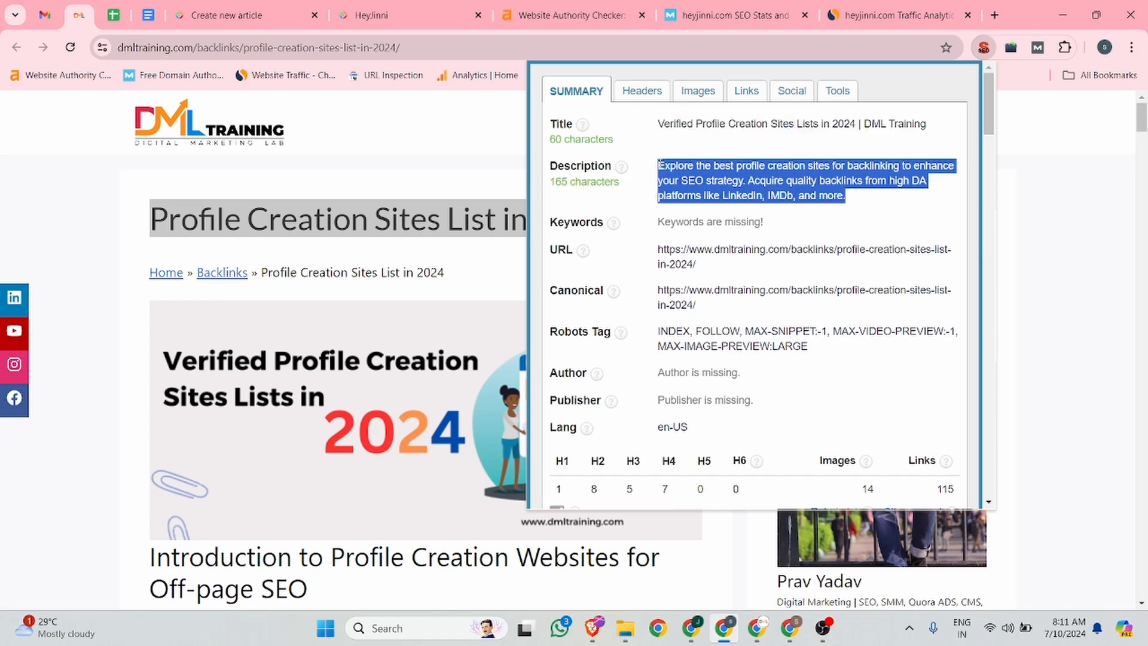
pyautogui.click(298, 9)
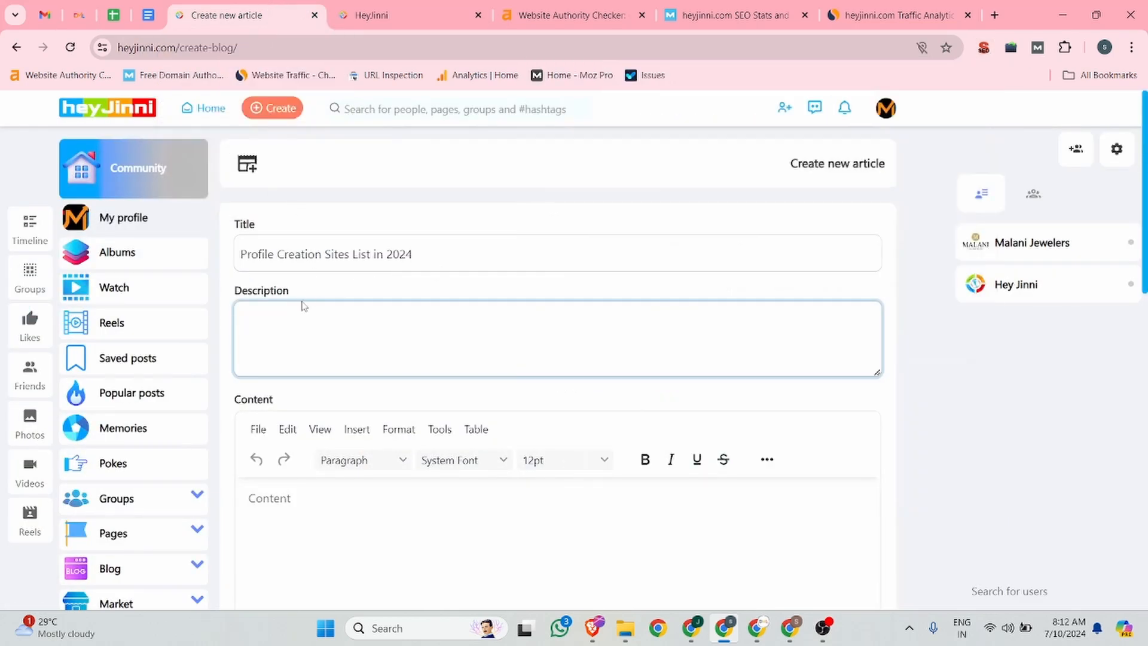
pyautogui.hotkey('ctrl', 'v')
# Step: Copy the article body from the DML Training page and paste it into the blog content editor
pyautogui.scroll(-4, 293, 304)
pyautogui.click(271, 285)
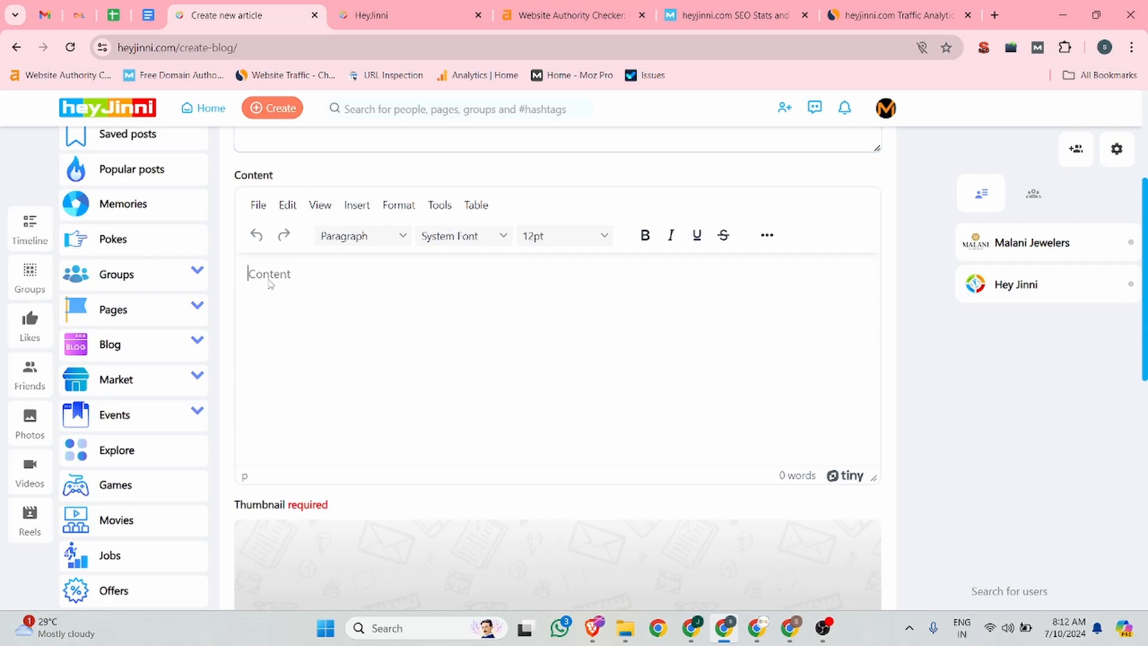
pyautogui.click(79, 15)
pyautogui.scroll(-5, 138, 350)
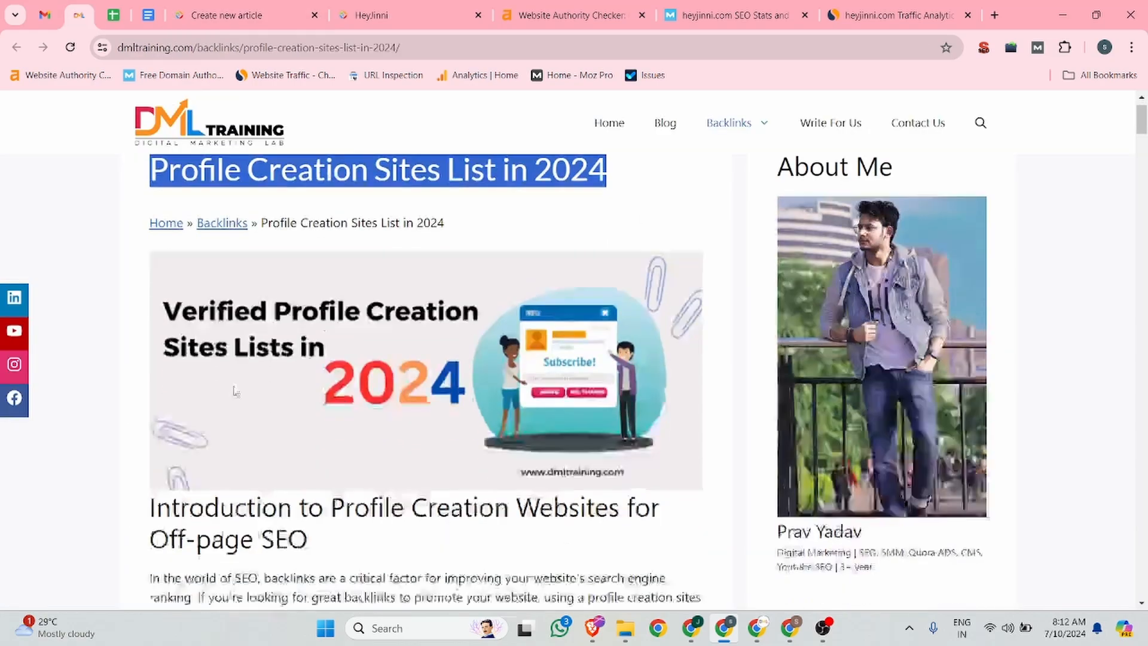
pyautogui.moveTo(137, 349); pyautogui.dragTo(628, 352)
pyautogui.hotkey('ctrl', 'c')
pyautogui.click(246, 15)
pyautogui.hotkey('ctrl', 'v')
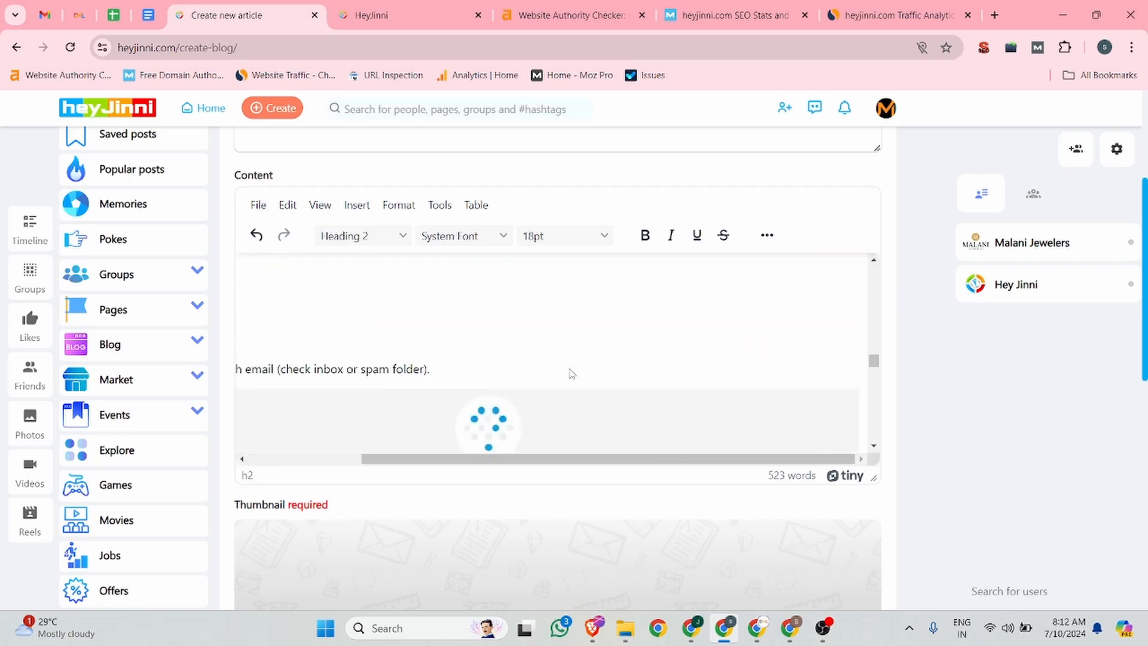
# Step: Link the phrase 'Profile linking sites' to the article URL dmltraining.com/backlinks/profile-creation-sites-list-in-2024/
pyautogui.scroll(15, 549, 372)
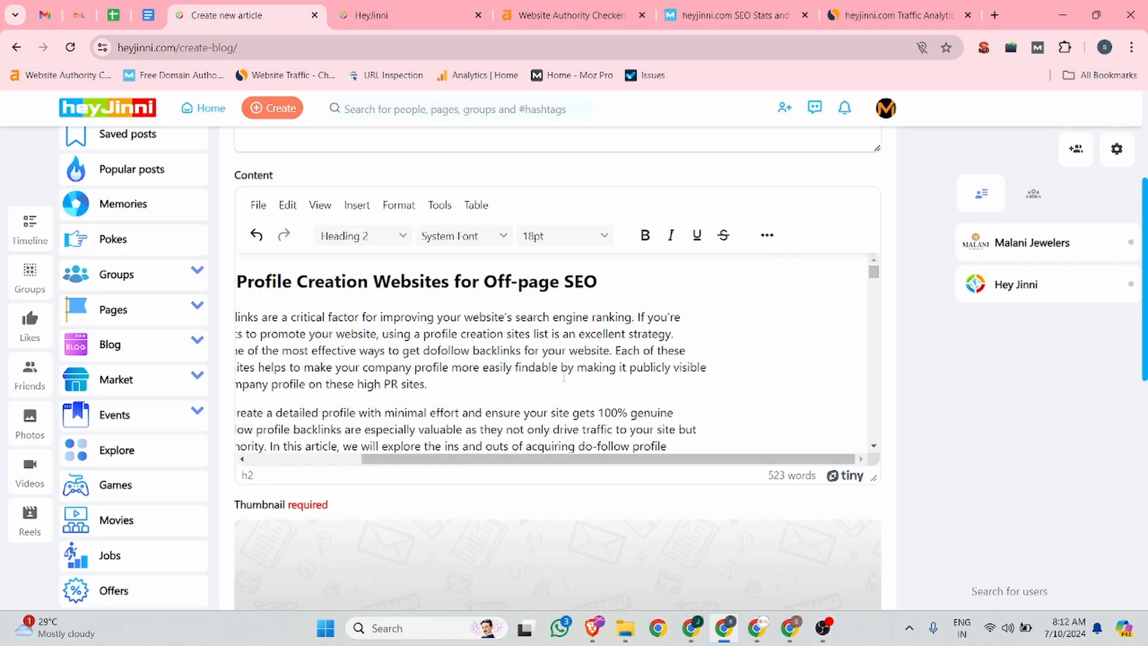
pyautogui.hscroll(-3, 583, 468)
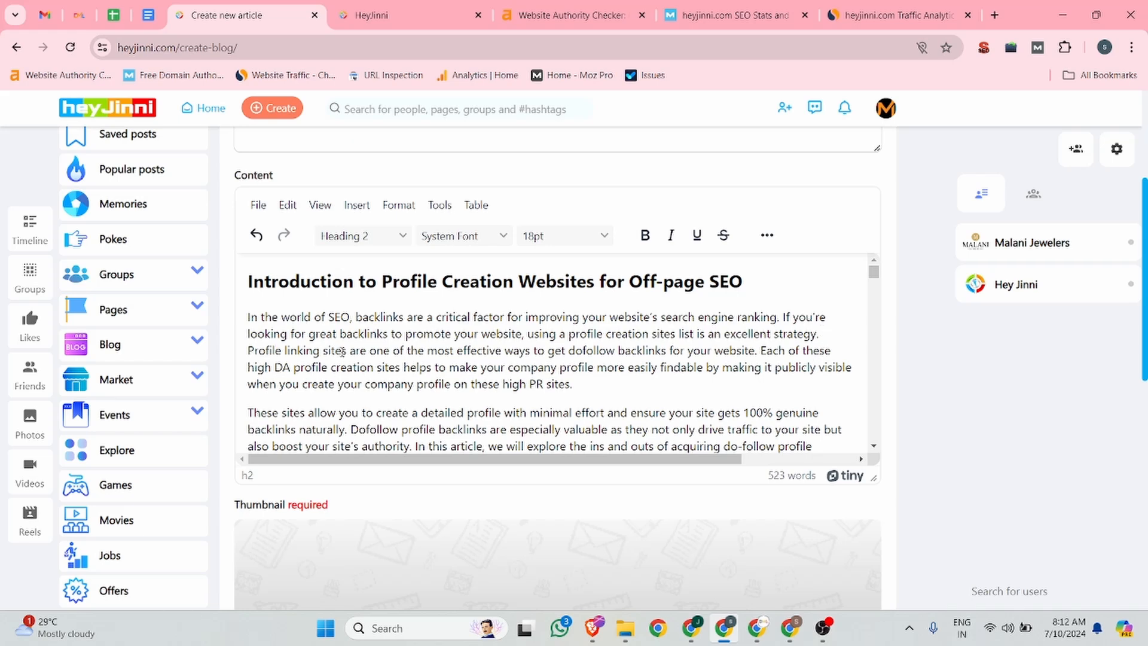
pyautogui.moveTo(344, 351); pyautogui.dragTo(265, 352)
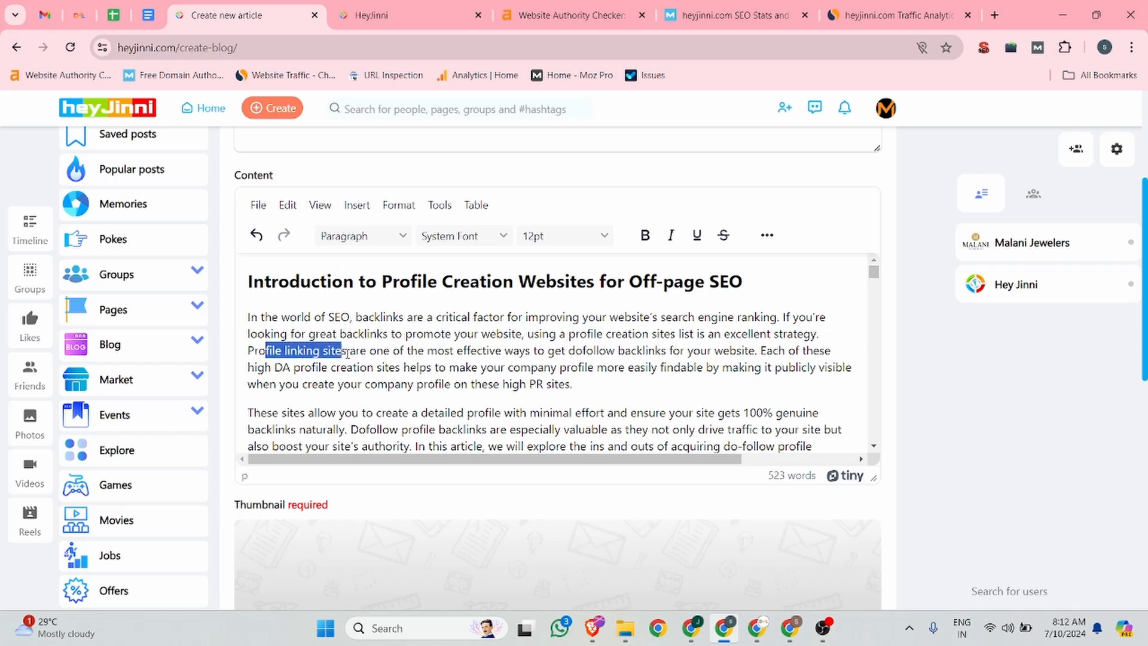
pyautogui.moveTo(347, 353); pyautogui.dragTo(247, 351)
pyautogui.click(78, 15)
pyautogui.click(321, 48)
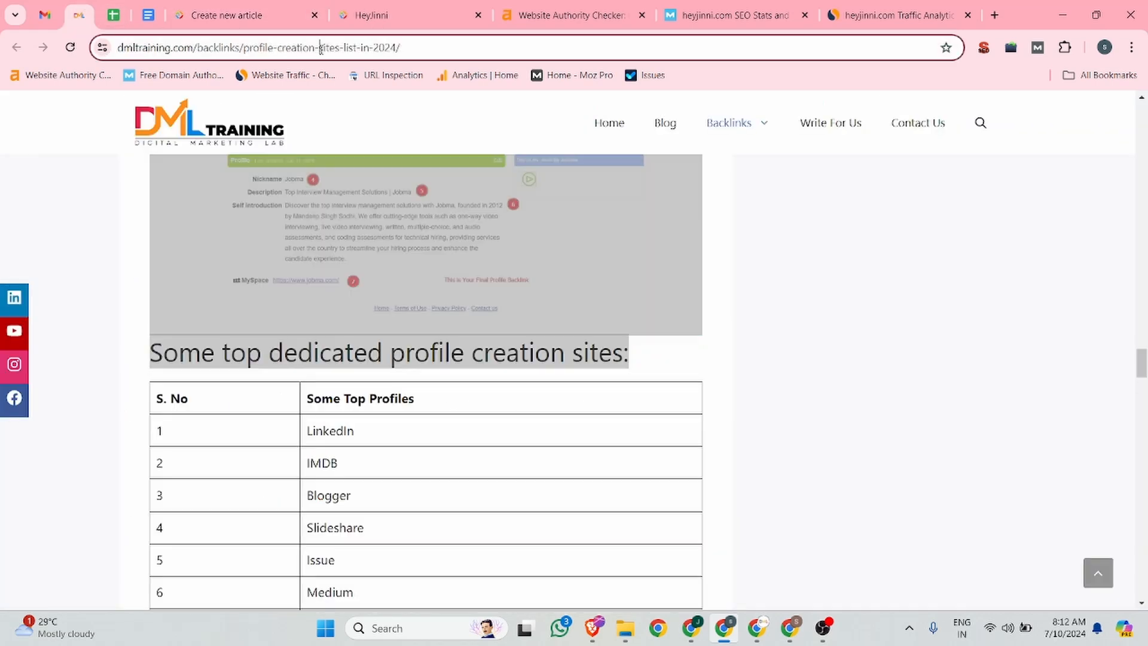
pyautogui.click(256, 13)
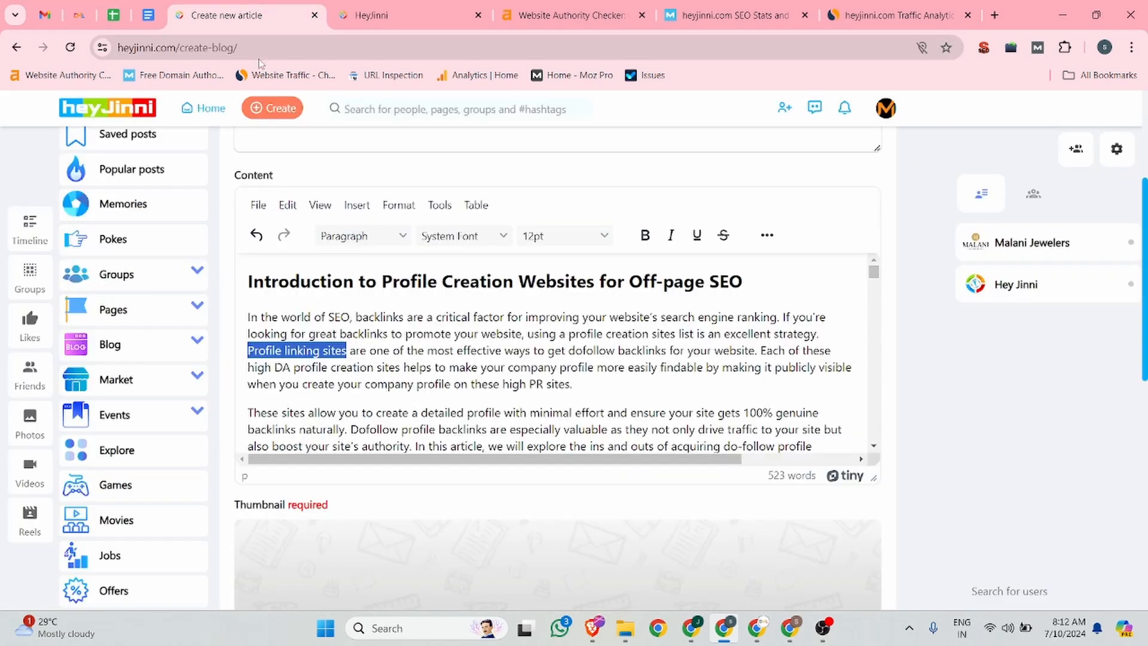
pyautogui.click(768, 235)
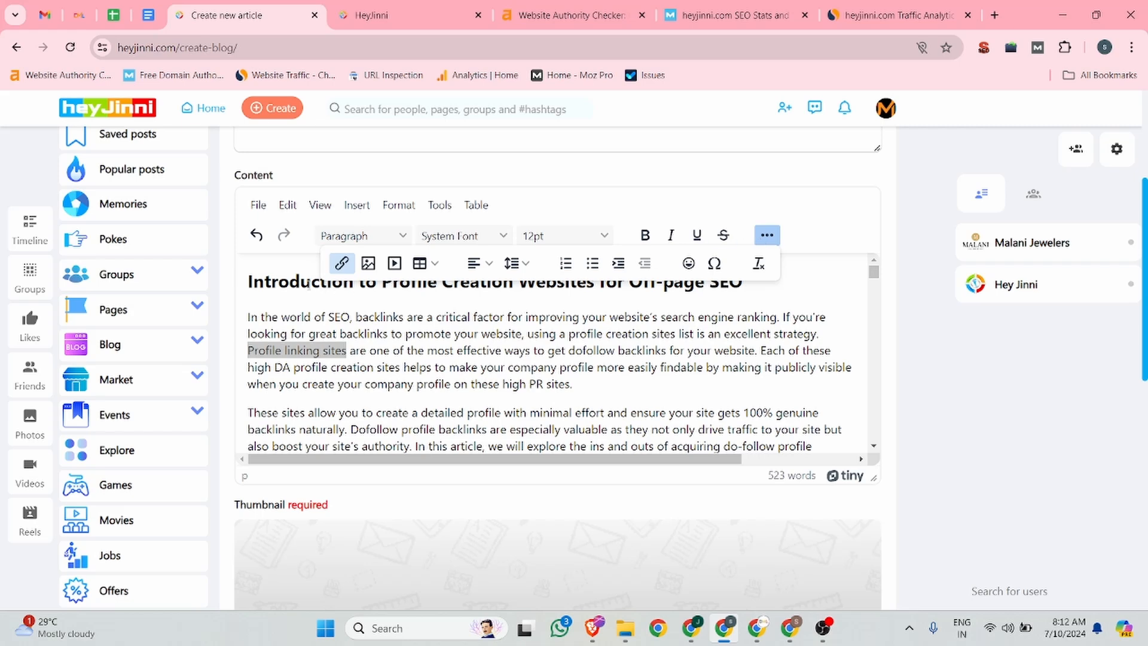
pyautogui.click(343, 263)
pyautogui.hotkey('ctrl', 'v')
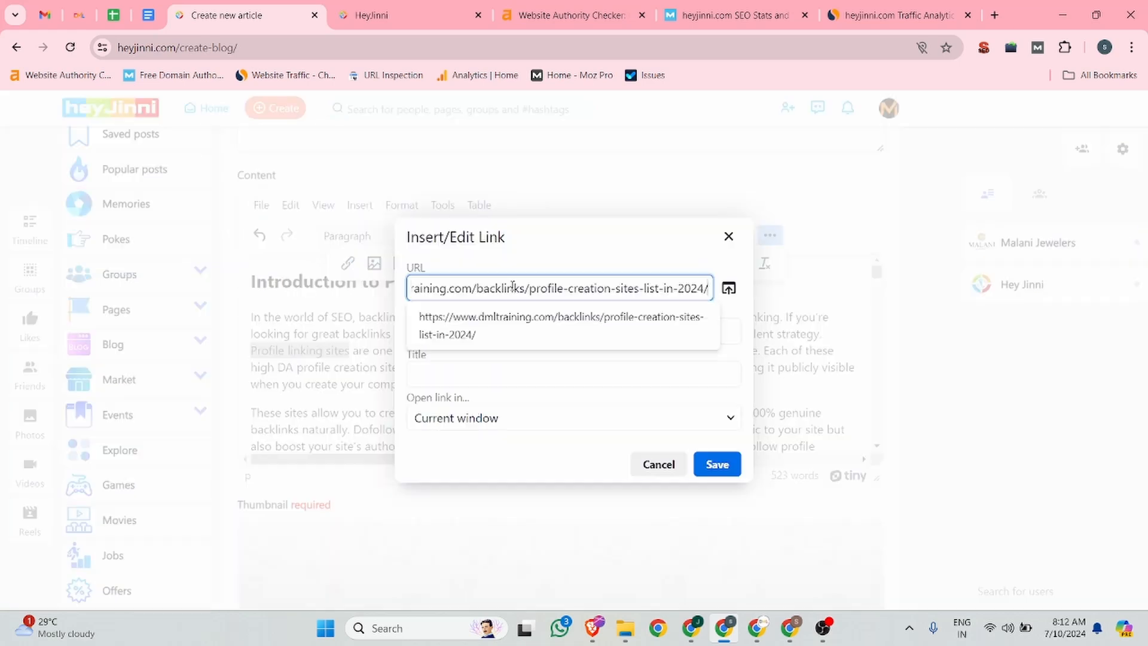
pyautogui.click(720, 467)
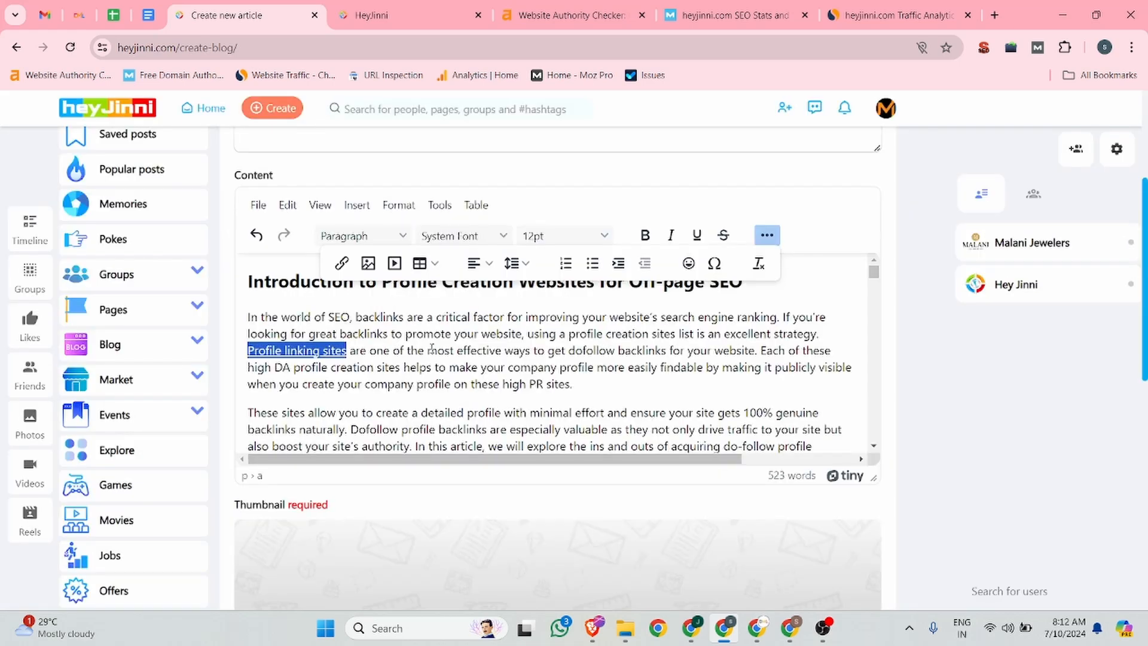
# Step: Make the linked phrase 'Profile linking sites' bold
pyautogui.click(344, 353)
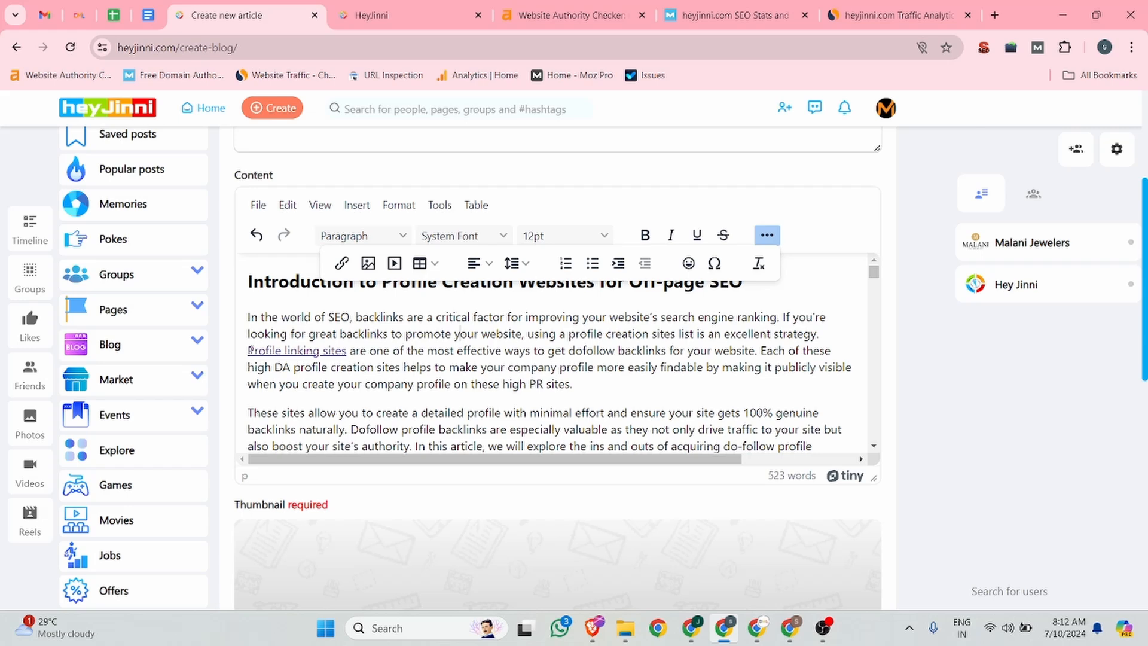
pyautogui.moveTo(250, 349); pyautogui.dragTo(346, 353)
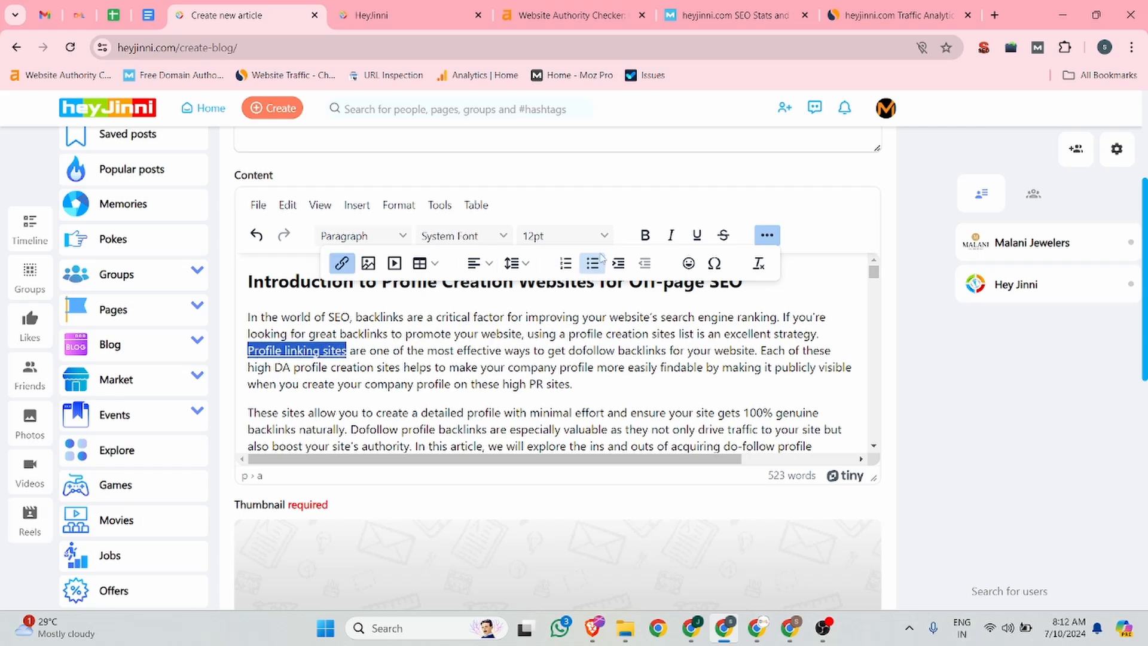
pyautogui.click(644, 234)
pyautogui.click(539, 354)
# Step: Search the article content for the word 'backlink' and locate its first occurrence
pyautogui.scroll(-2, 397, 356)
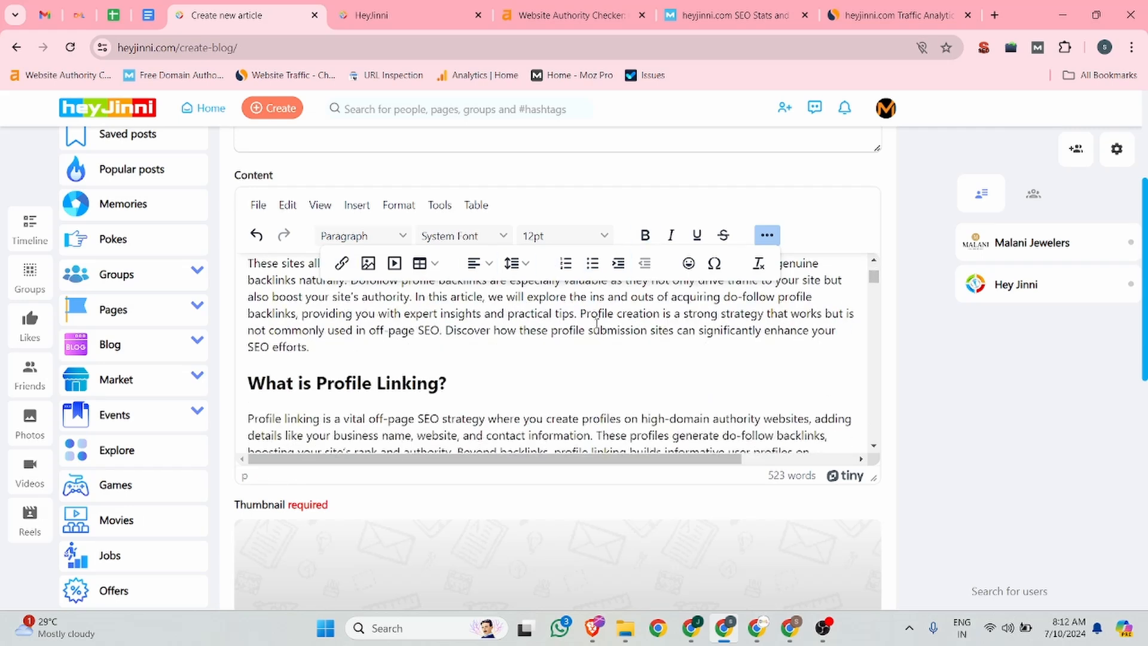
pyautogui.scroll(-1, 598, 324)
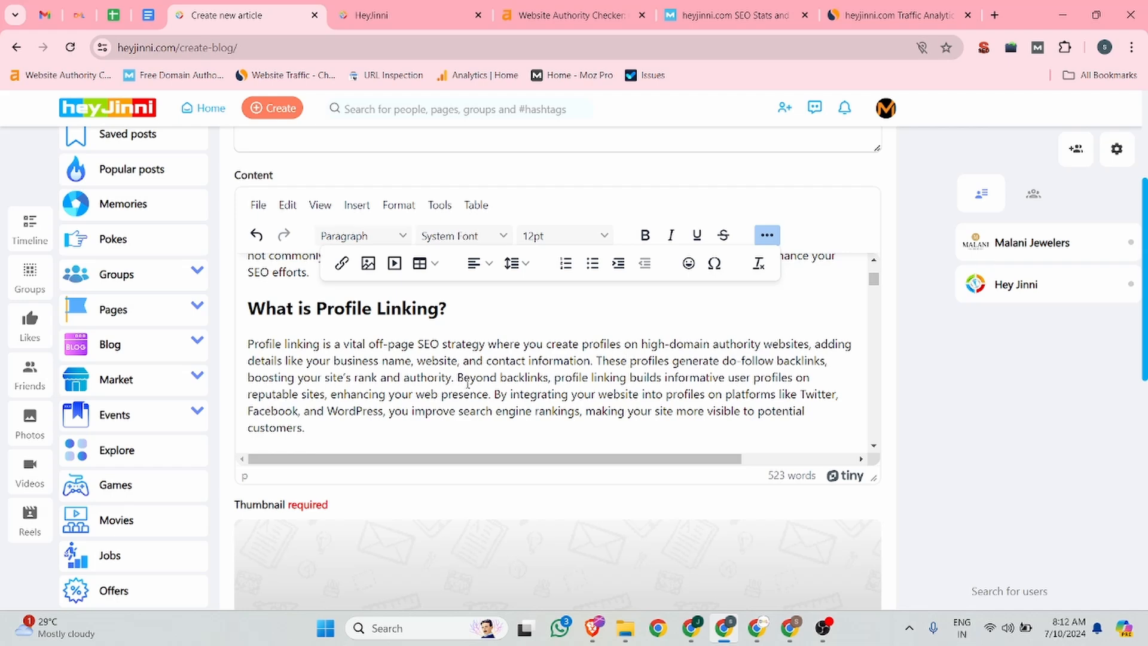
pyautogui.hotkey('ctrl', 'f')
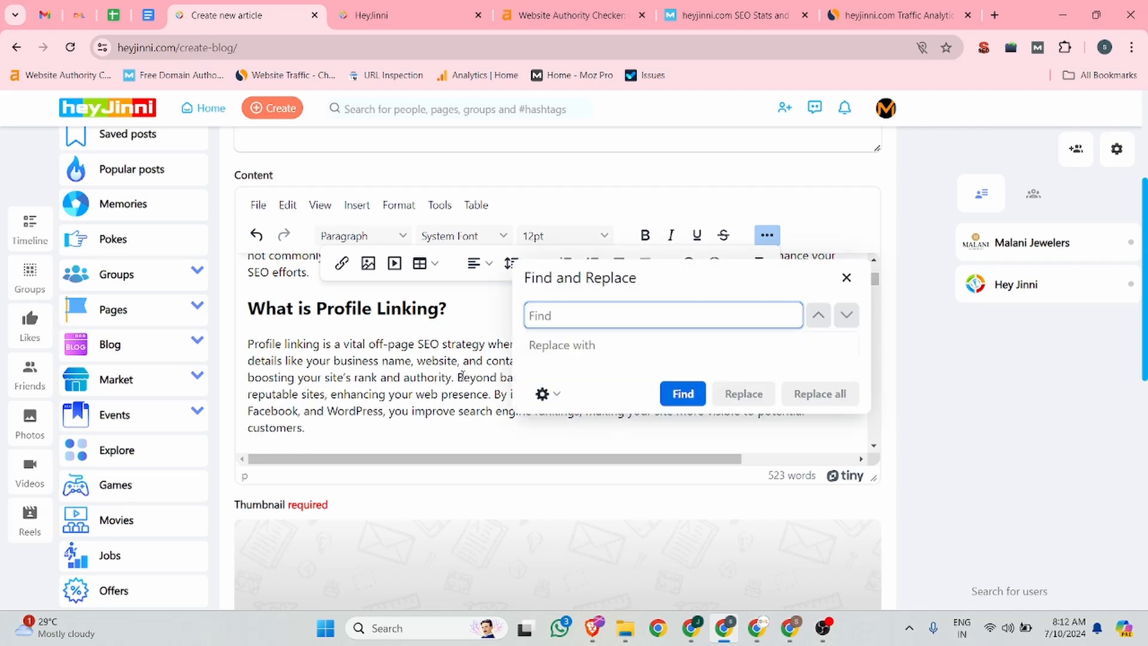
pyautogui.write('backlink')
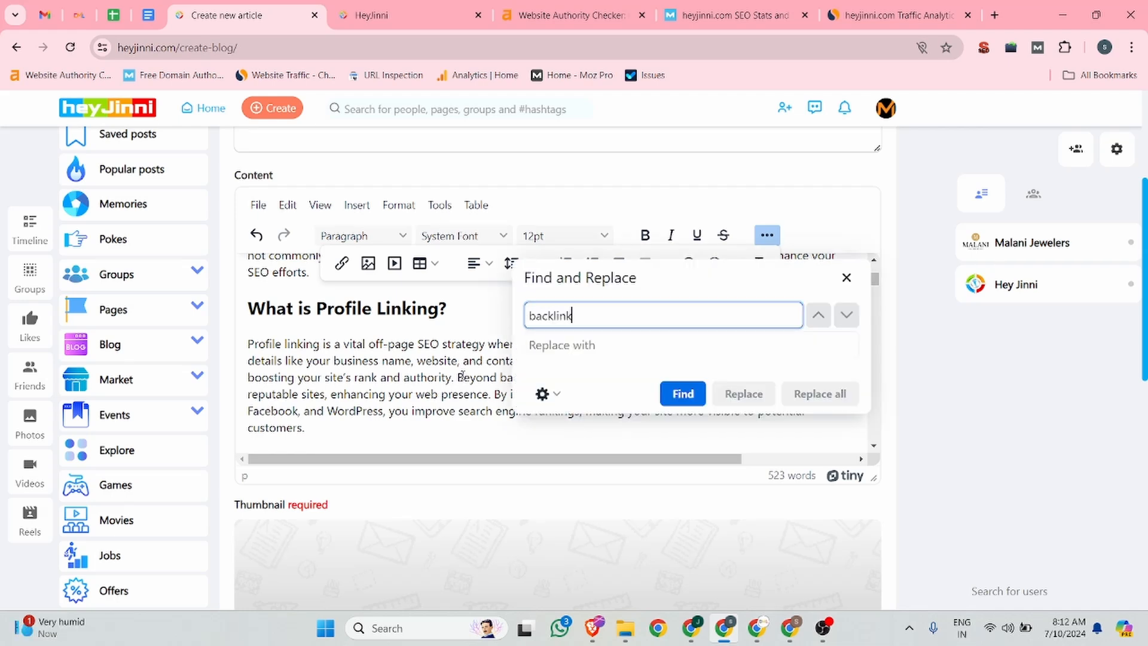
pyautogui.click(683, 393)
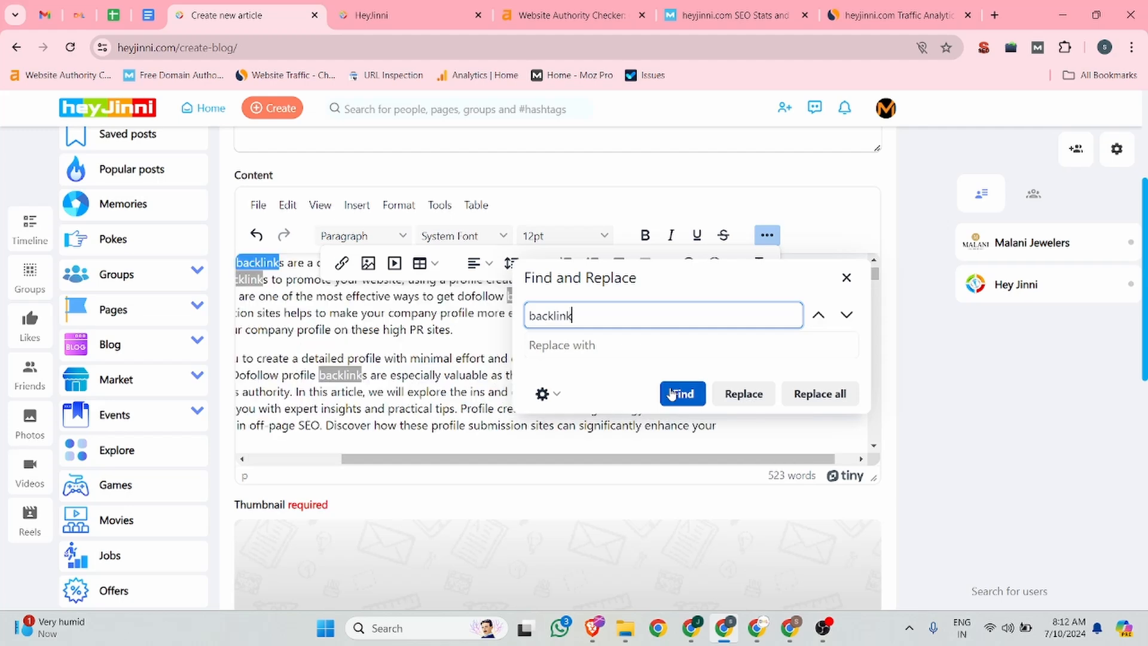
pyautogui.click(846, 276)
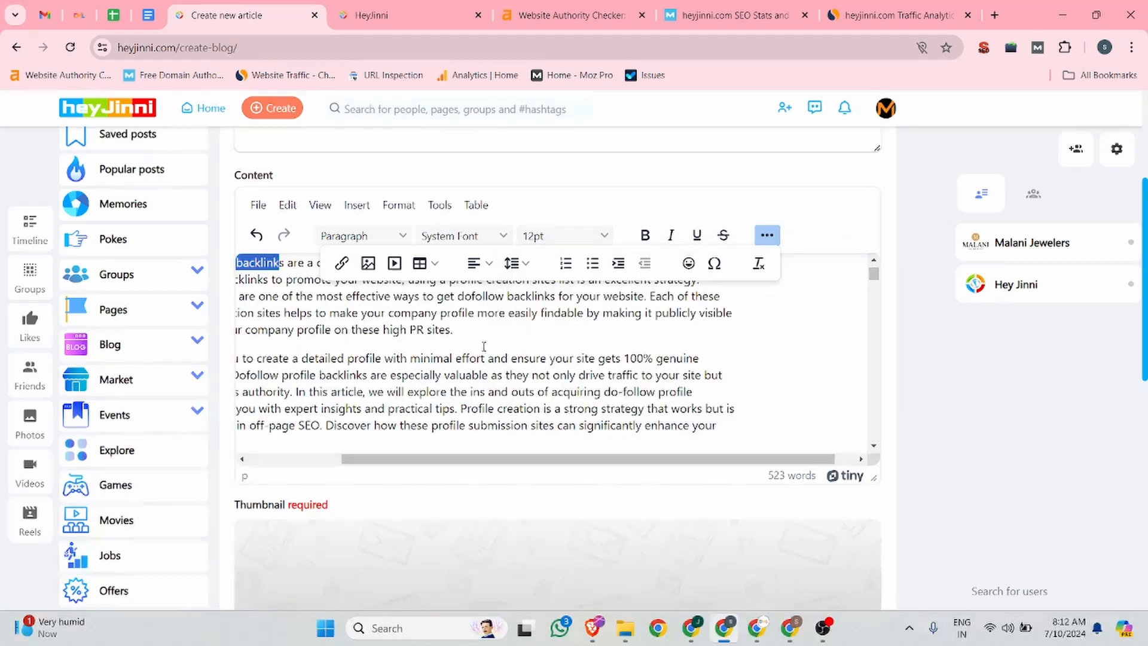
pyautogui.scroll(4, 317, 375)
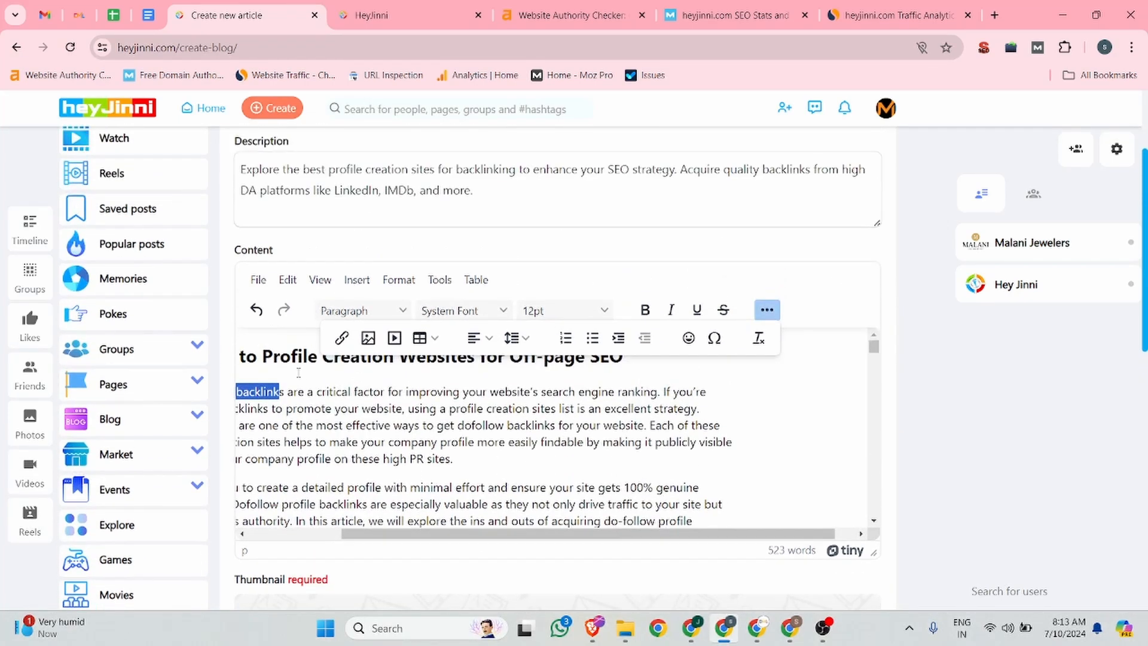
pyautogui.hscroll(-4, 433, 442)
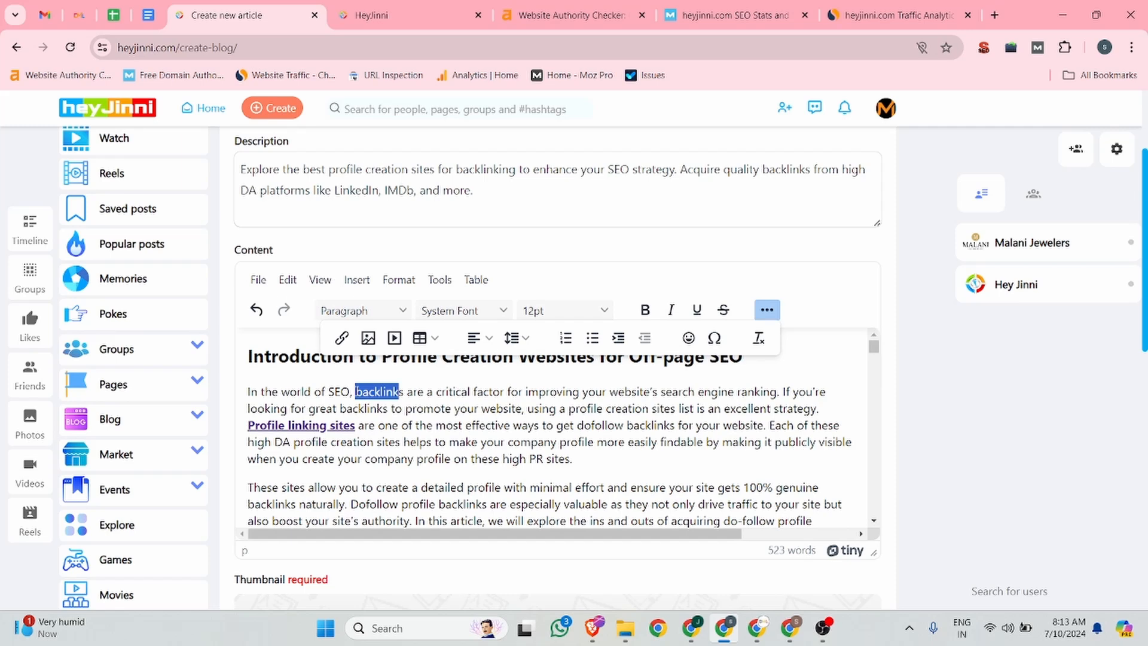
pyautogui.click(422, 394)
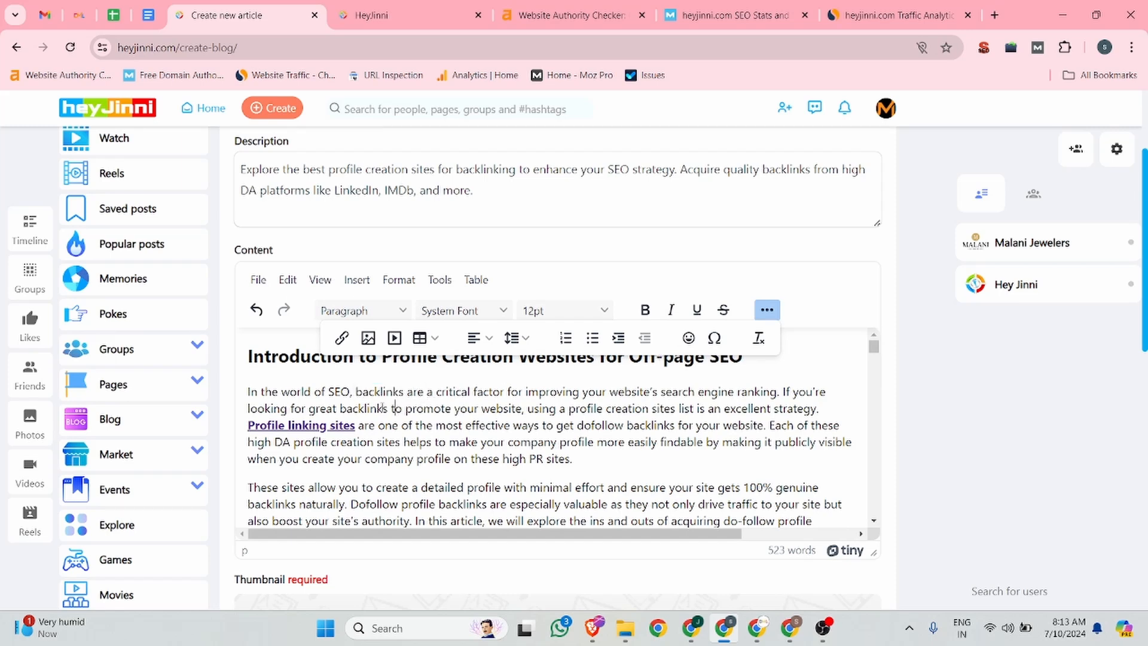
# Step: Link the word 'backlinks' in the first paragraph to the copied dmltraining.com profile creation sites list URL
pyautogui.moveTo(405, 392); pyautogui.dragTo(356, 392)
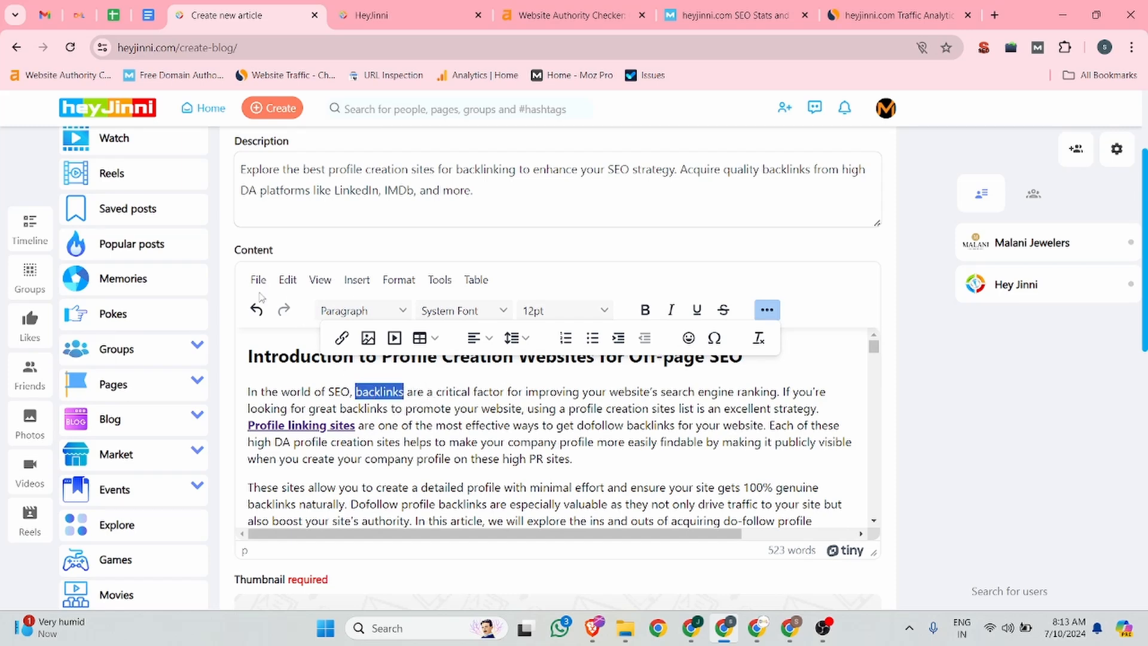
pyautogui.click(81, 13)
pyautogui.click(244, 48)
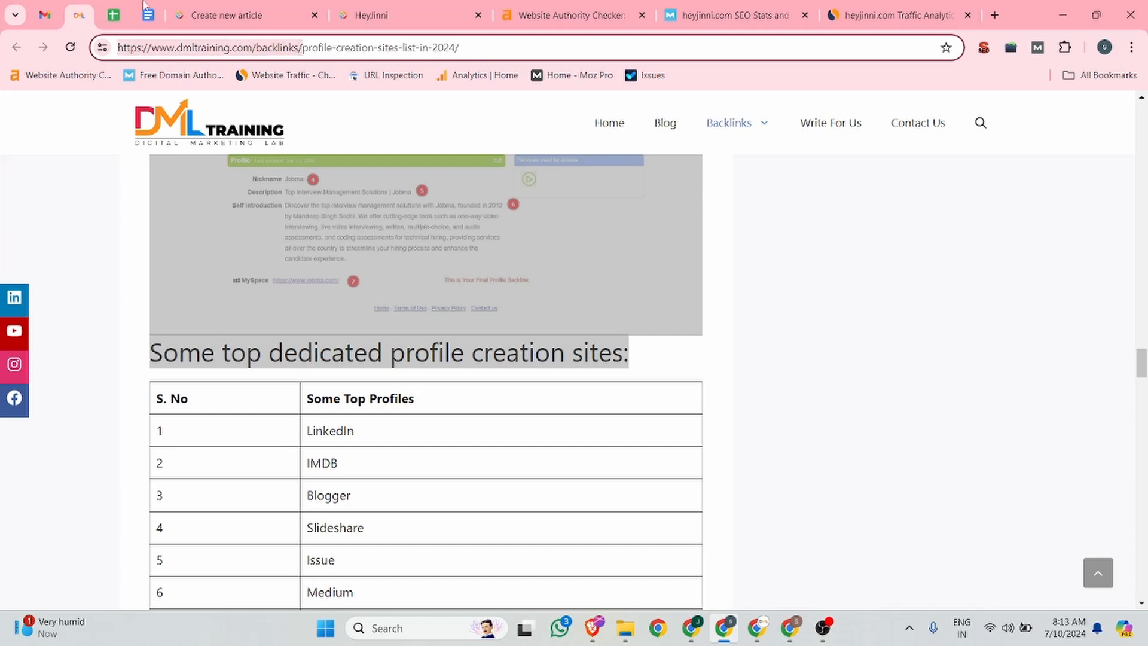
pyautogui.click(237, 16)
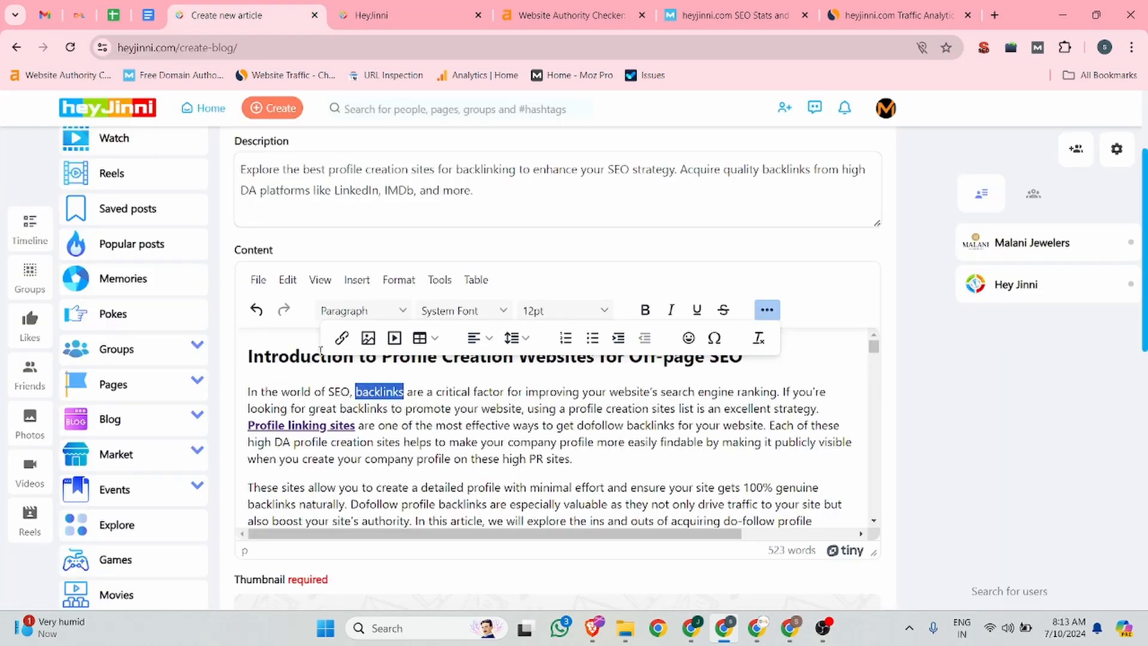
pyautogui.click(341, 338)
pyautogui.write('https://www.dmltraining.com/backlinks/')
pyautogui.click(714, 466)
# Step: Make the linked word 'backlinks' bold
pyautogui.click(450, 392)
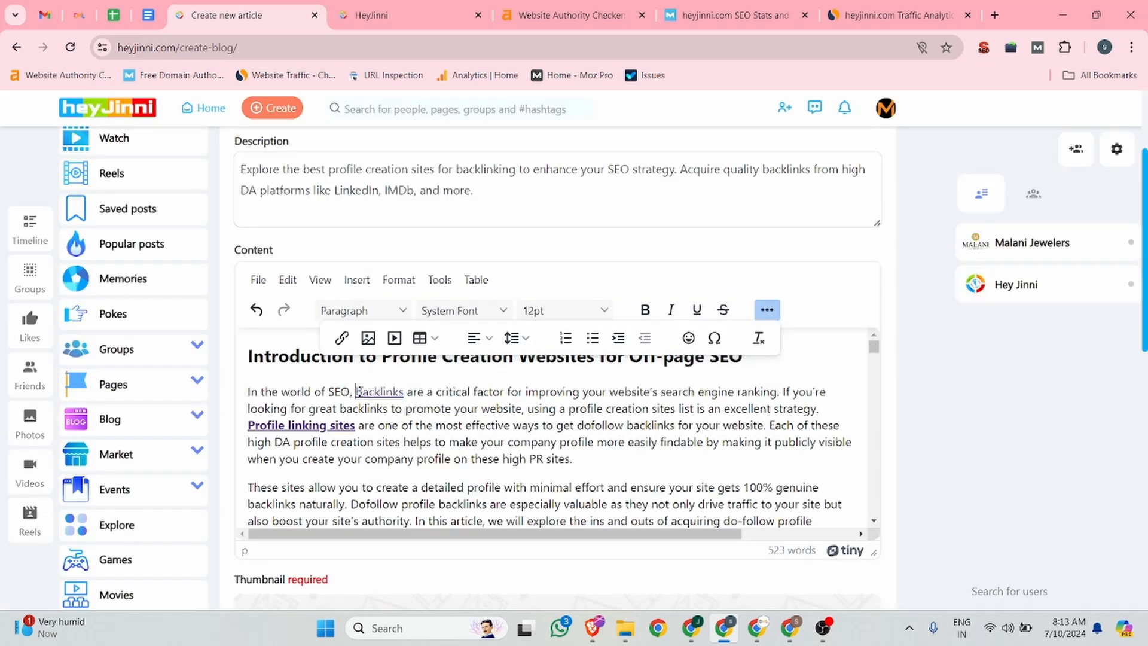
pyautogui.doubleClick(359, 392)
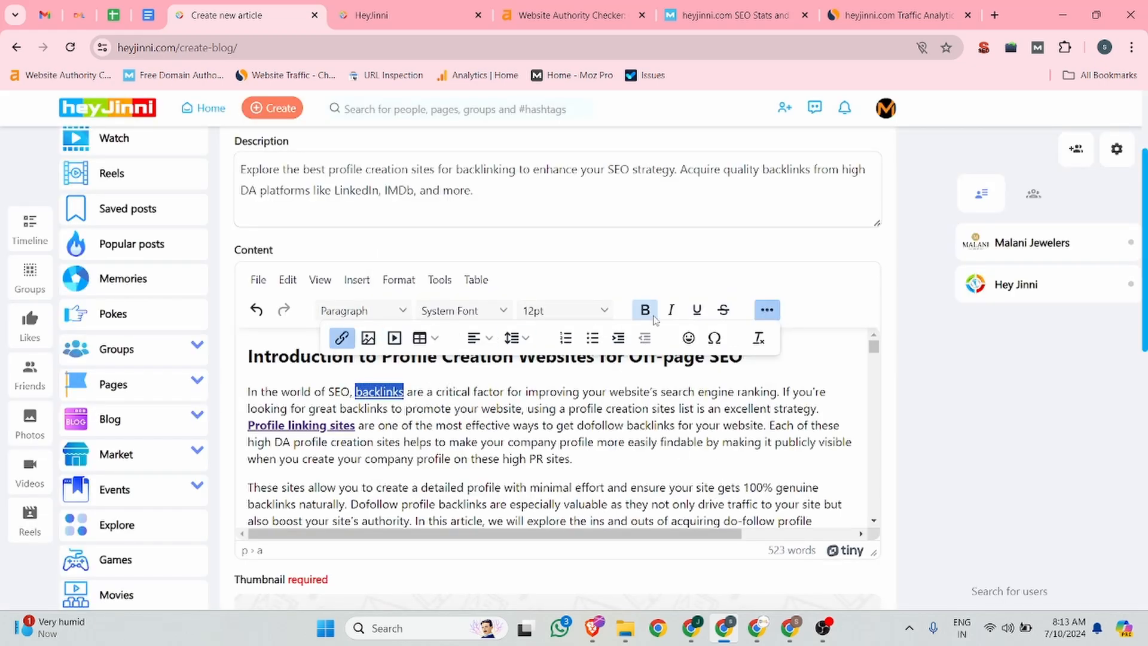
pyautogui.click(402, 431)
# Step: Scroll through the pasted article content in the editor to review it
pyautogui.scroll(-3, 396, 433)
pyautogui.scroll(-10, 396, 433)
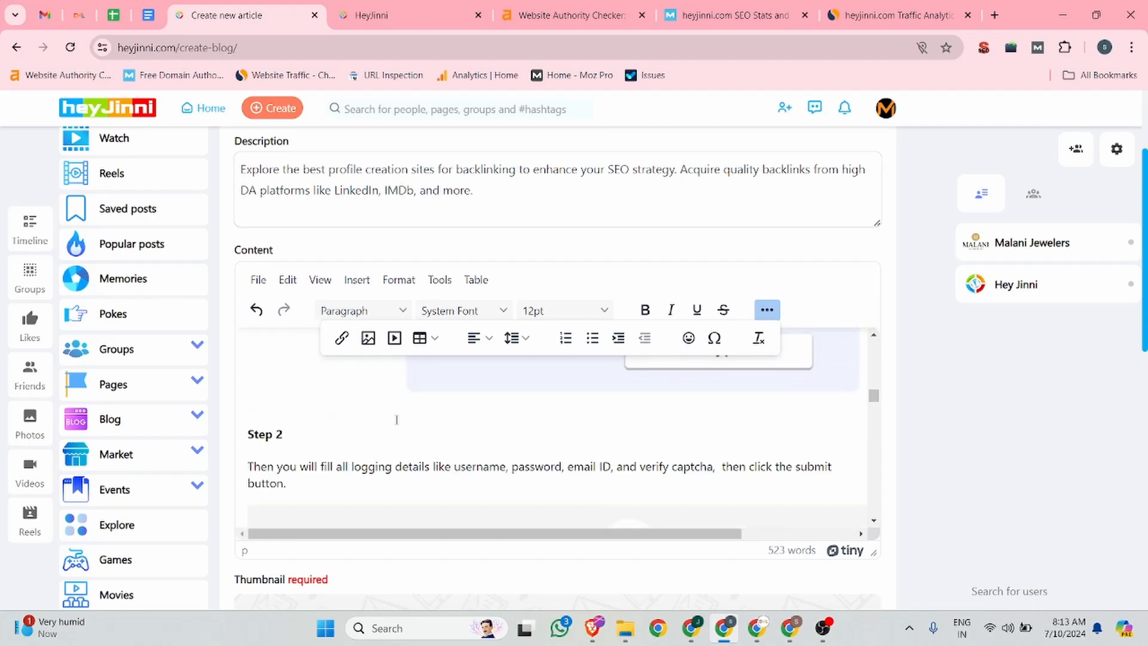
pyautogui.scroll(13, 396, 419)
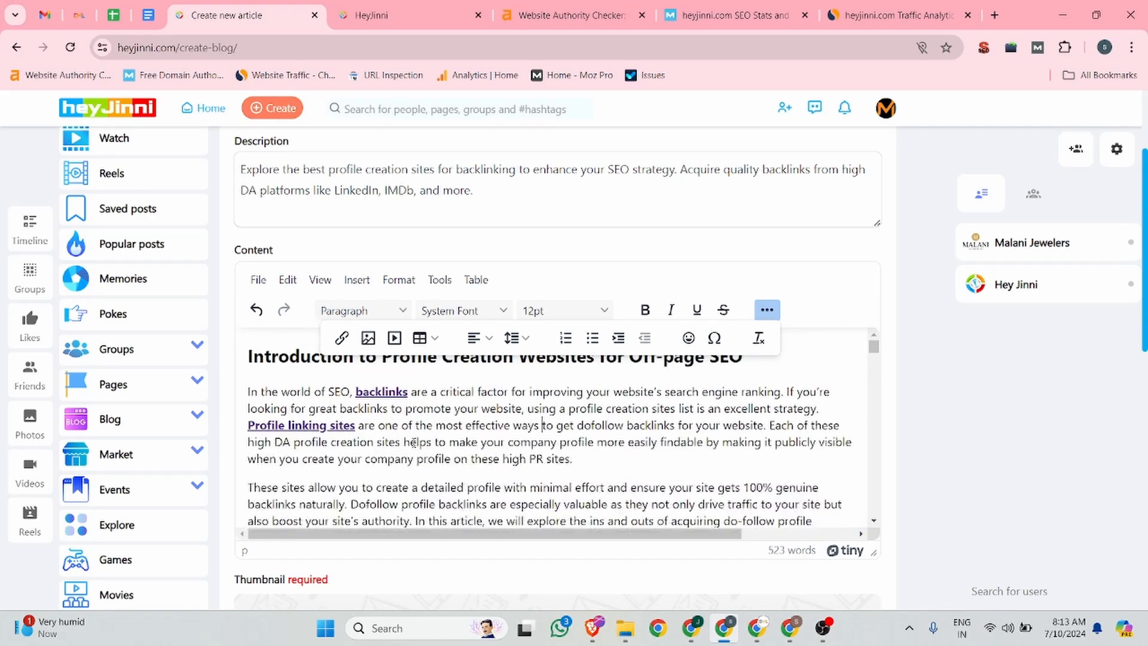
pyautogui.moveTo(289, 358); pyautogui.dragTo(301, 359)
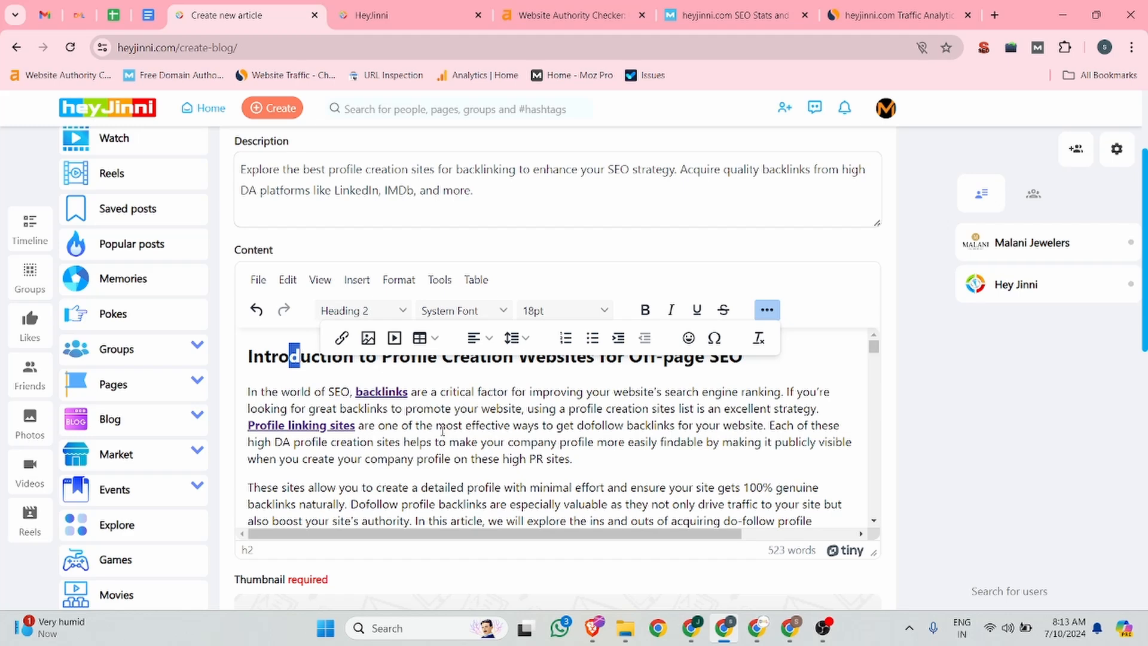
pyautogui.scroll(-3, 443, 431)
pyautogui.scroll(-1, 370, 412)
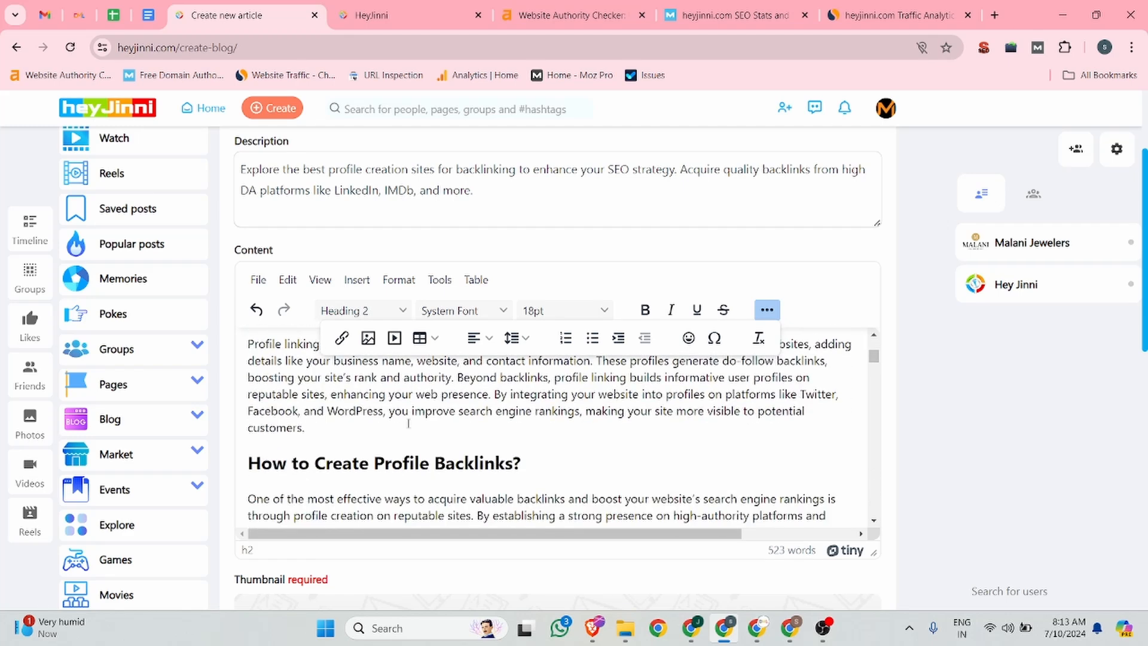
pyautogui.scroll(-7, 671, 427)
pyautogui.scroll(-15, 661, 456)
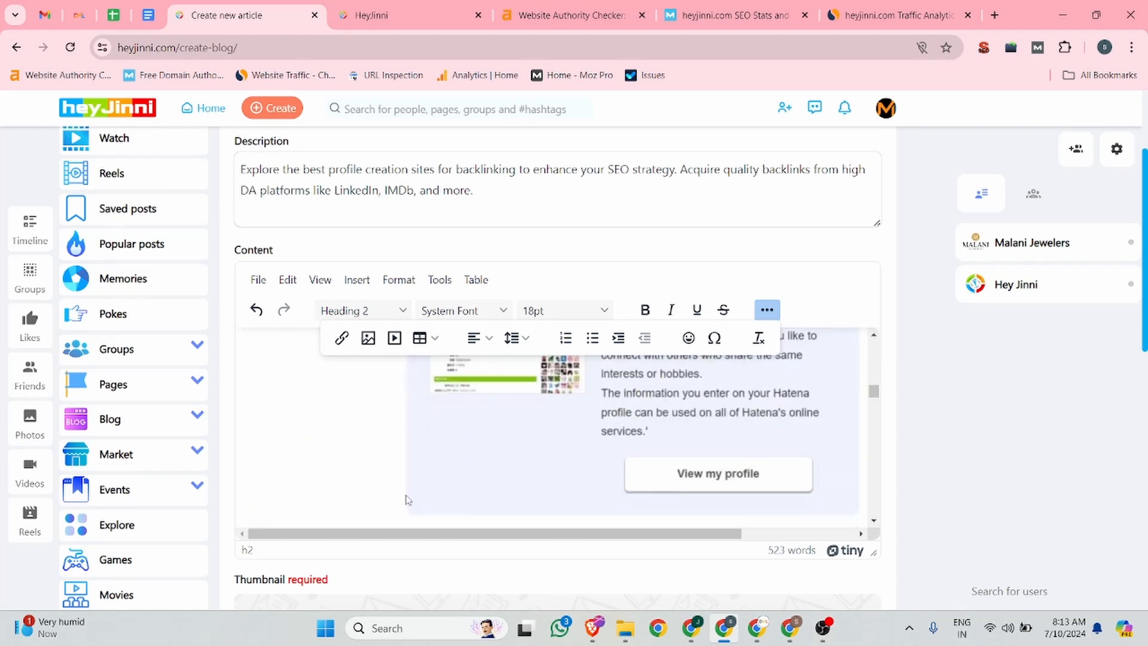
pyautogui.scroll(-4, 997, 387)
pyautogui.scroll(3, 662, 326)
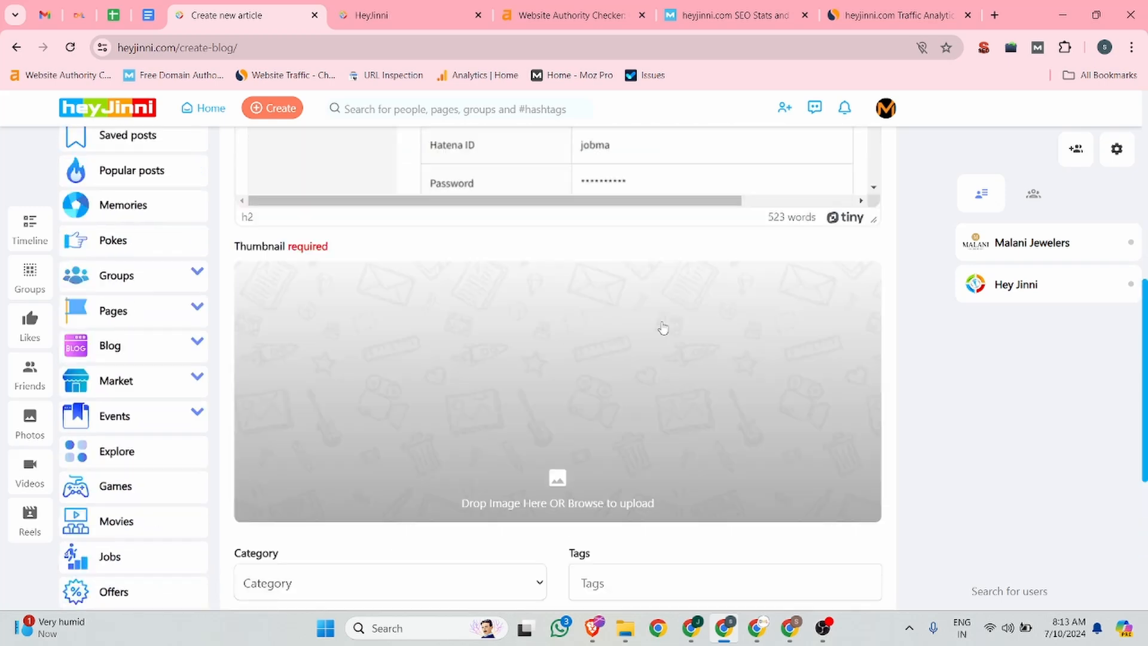
# Step: Upload the image Verified-Profile-Creation-Sites-Lists-in-2024 from Downloads as the article thumbnail
pyautogui.click(526, 403)
pyautogui.scroll(-10, 312, 276)
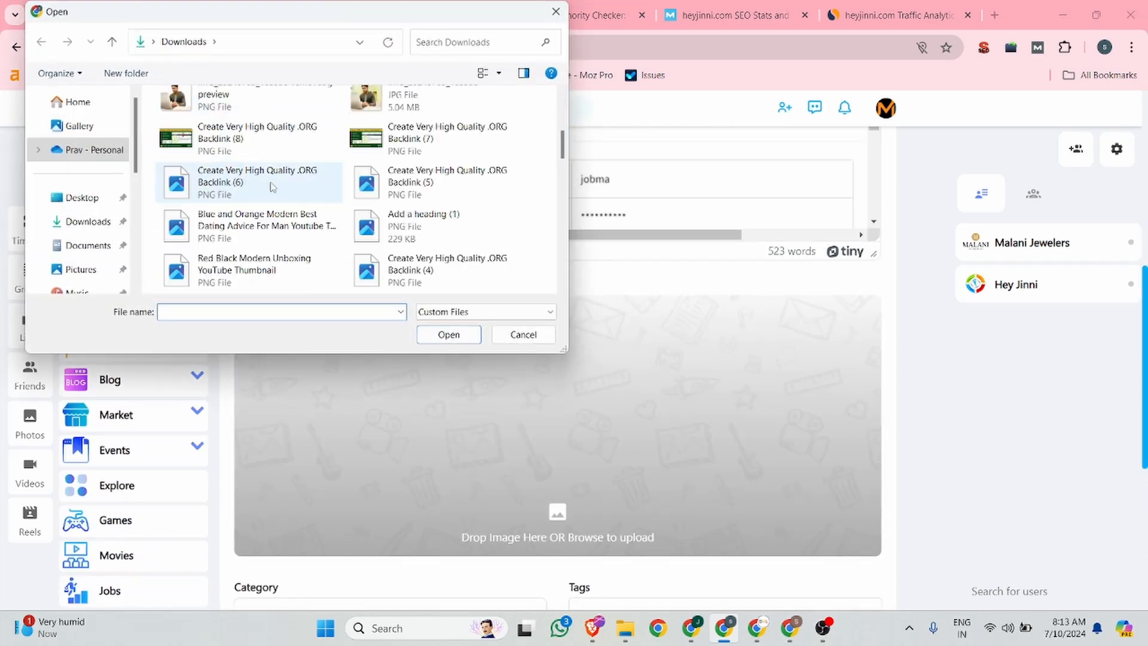
pyautogui.scroll(-3, 389, 178)
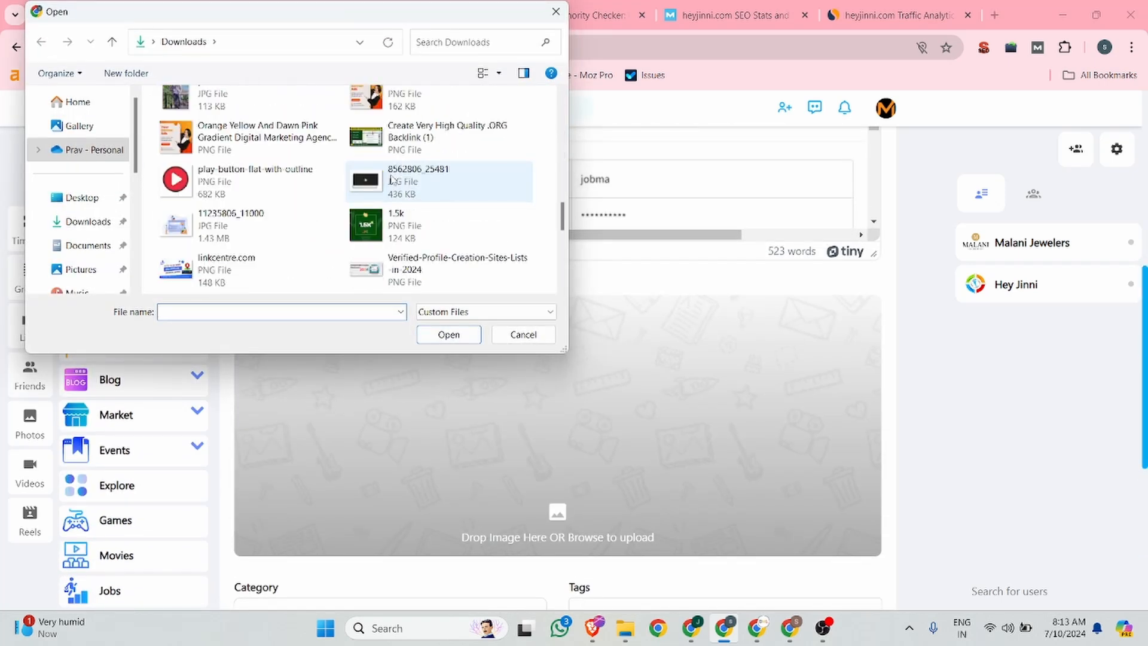
pyautogui.click(377, 270)
pyautogui.click(449, 334)
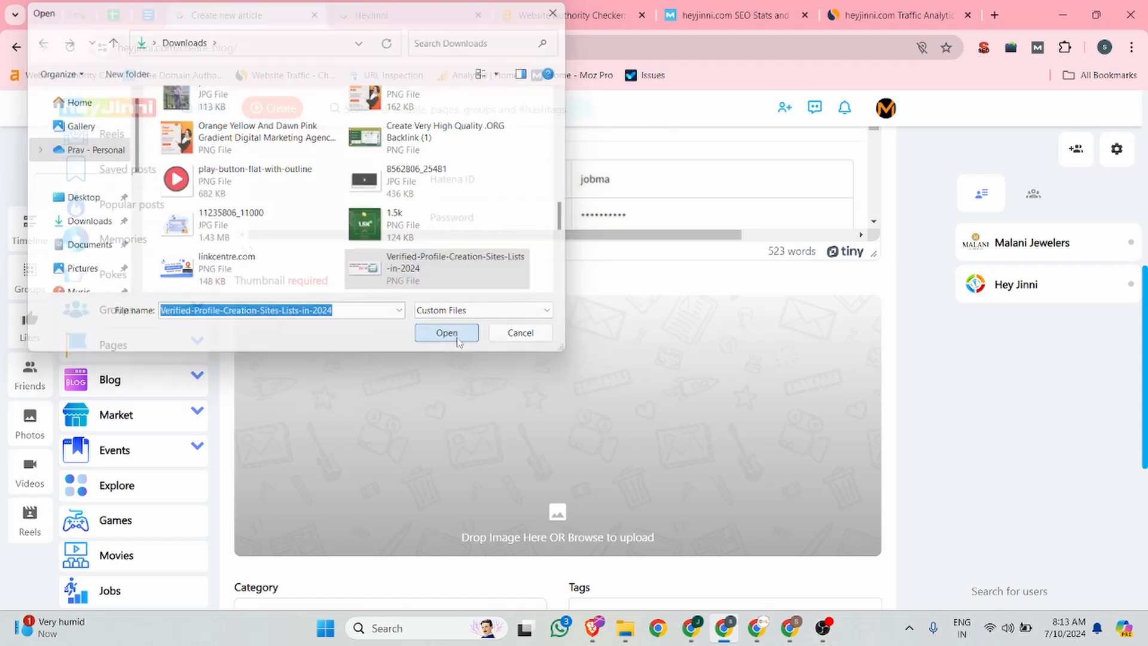
# Step: Set the article category to Education
pyautogui.scroll(-5, 497, 356)
pyautogui.click(300, 317)
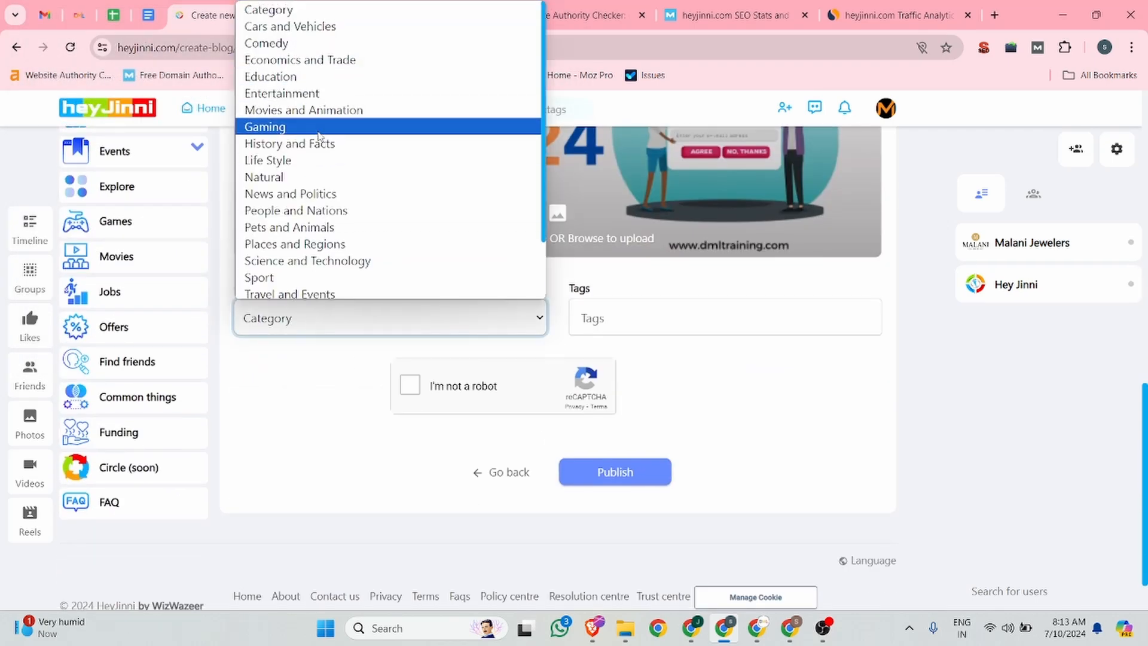
pyautogui.scroll(-1, 319, 157)
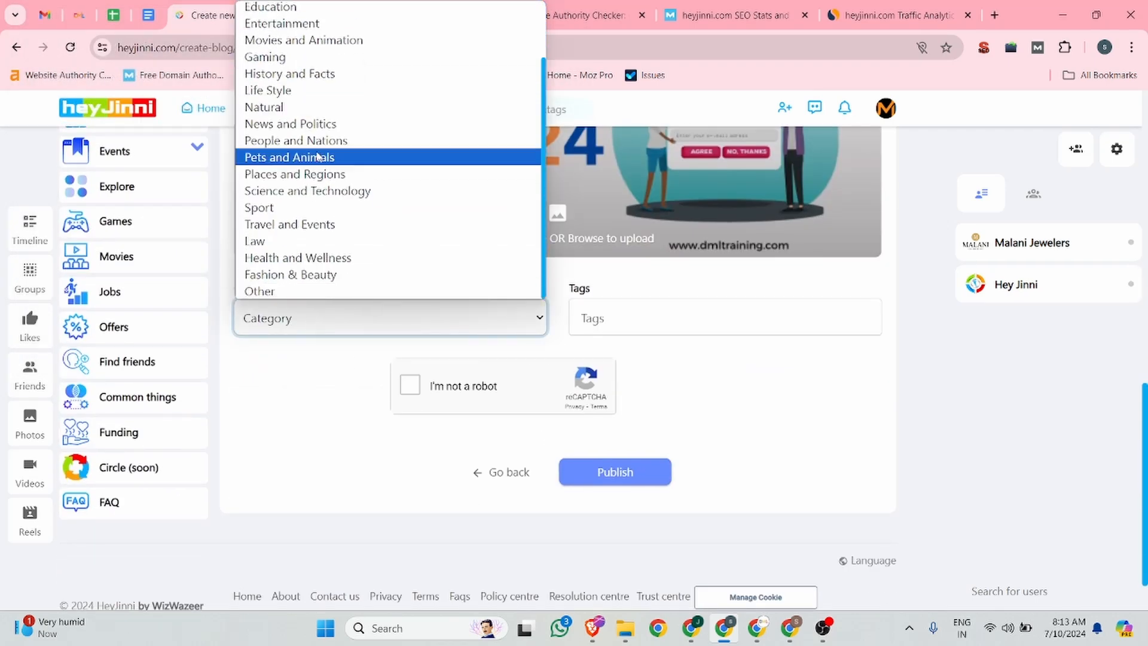
pyautogui.scroll(1, 323, 86)
pyautogui.click(321, 82)
# Step: Add the tags 'backlinks', 'profile backlinks' and 'do follow backlinks'
pyautogui.click(661, 304)
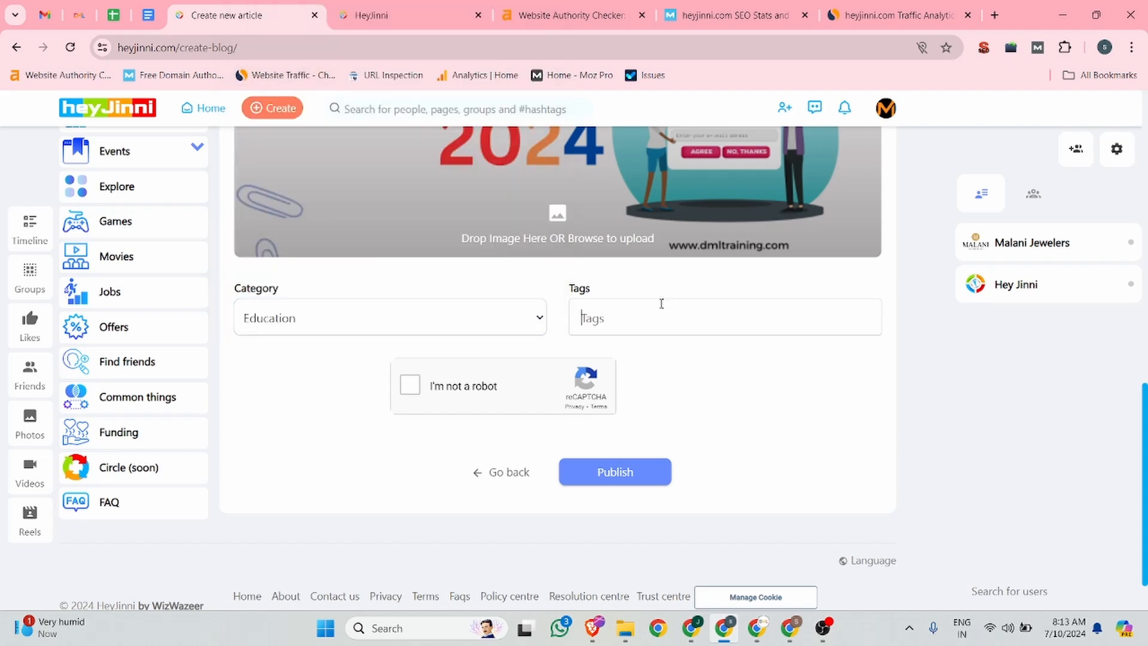
pyautogui.write('backlinks')
pyautogui.press('Return')
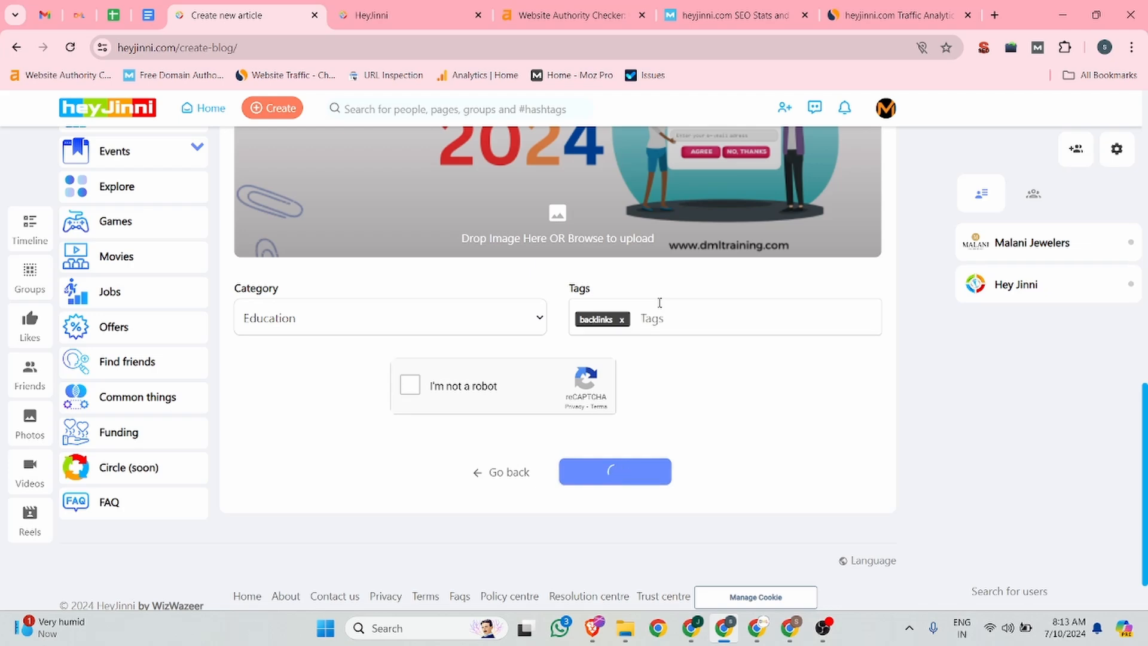
pyautogui.write('prof')
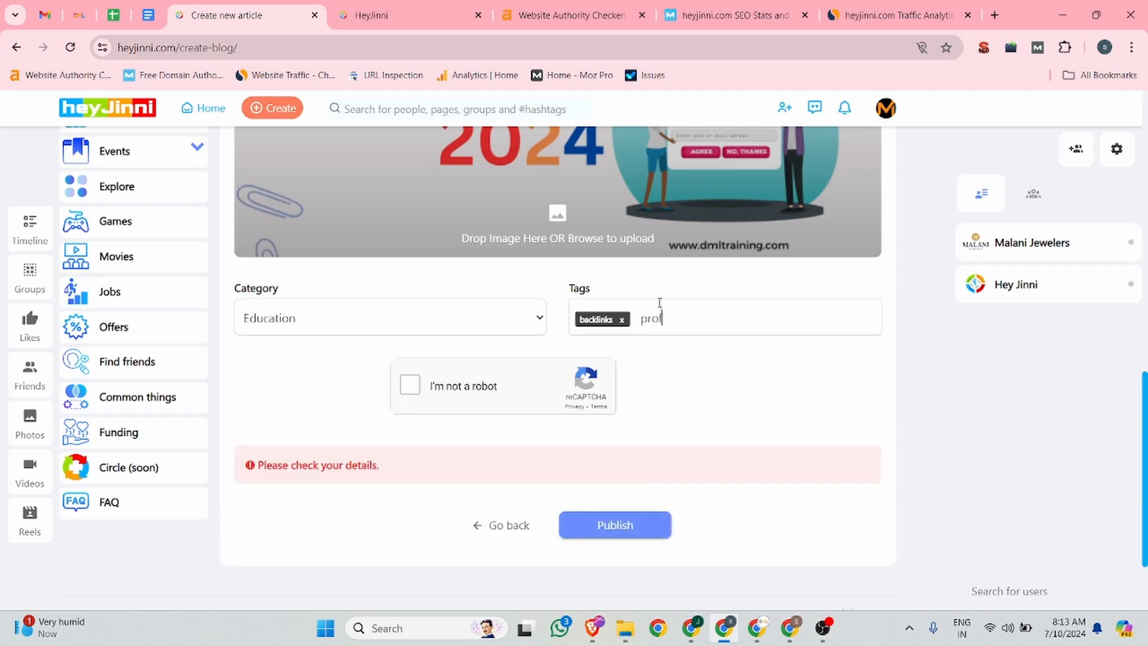
pyautogui.write('ile backlinks')
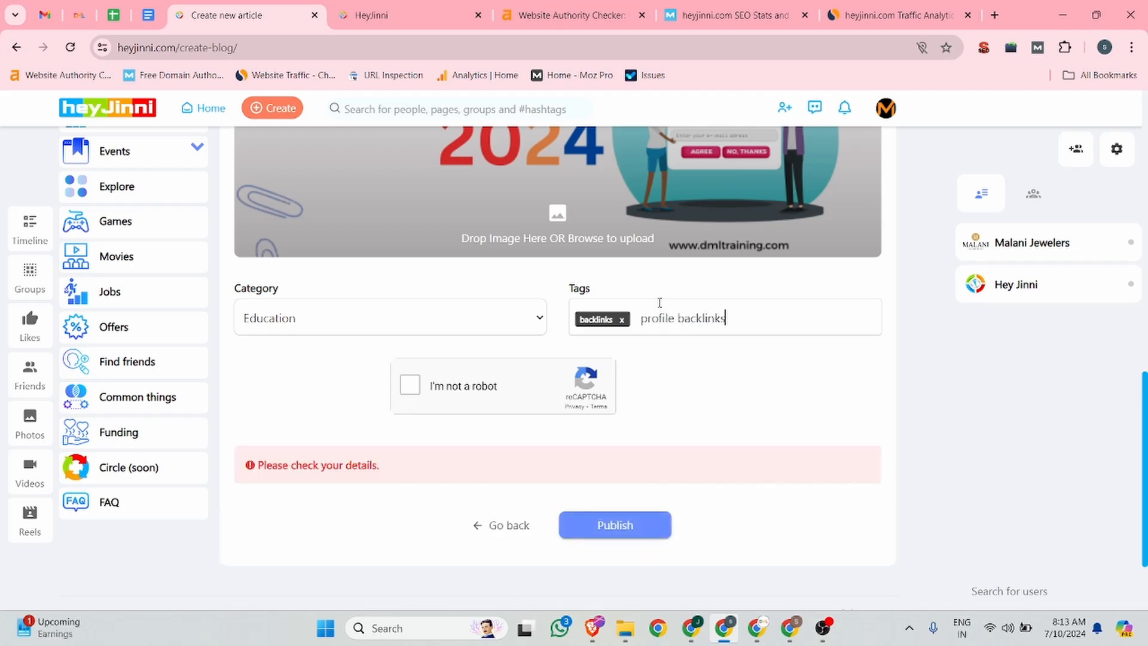
pyautogui.press('Return')
pyautogui.write('do')
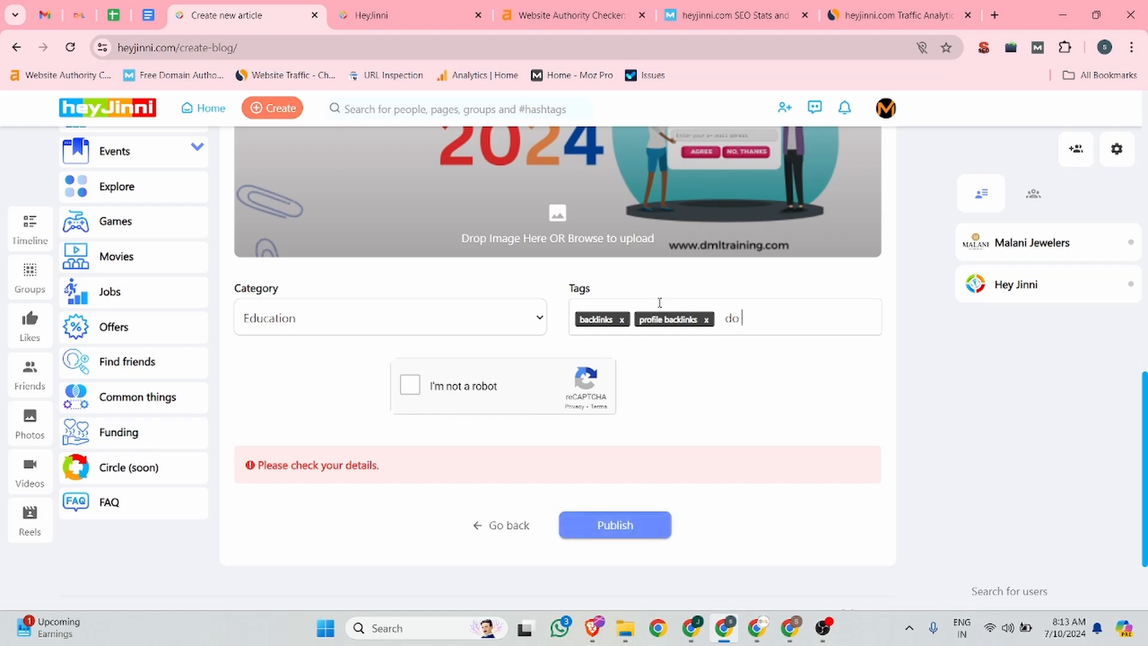
pyautogui.write(' follow backlinks')
pyautogui.press('Return')
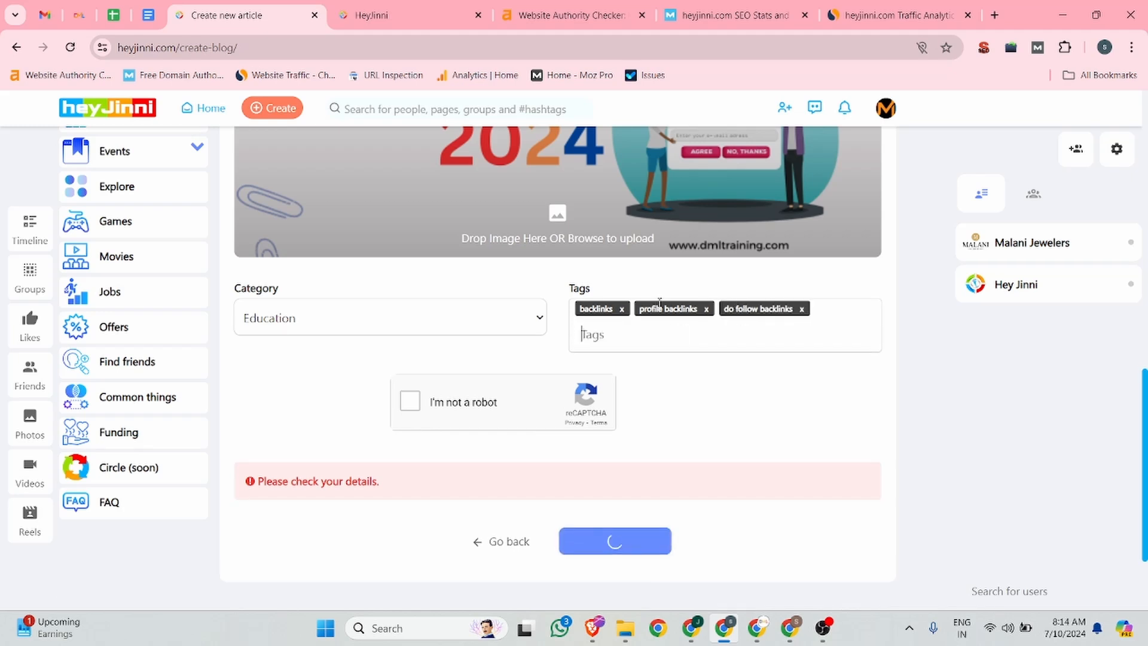
# Step: Tick the reCAPTCHA 'I'm not a robot' box and publish the article
pyautogui.click(412, 402)
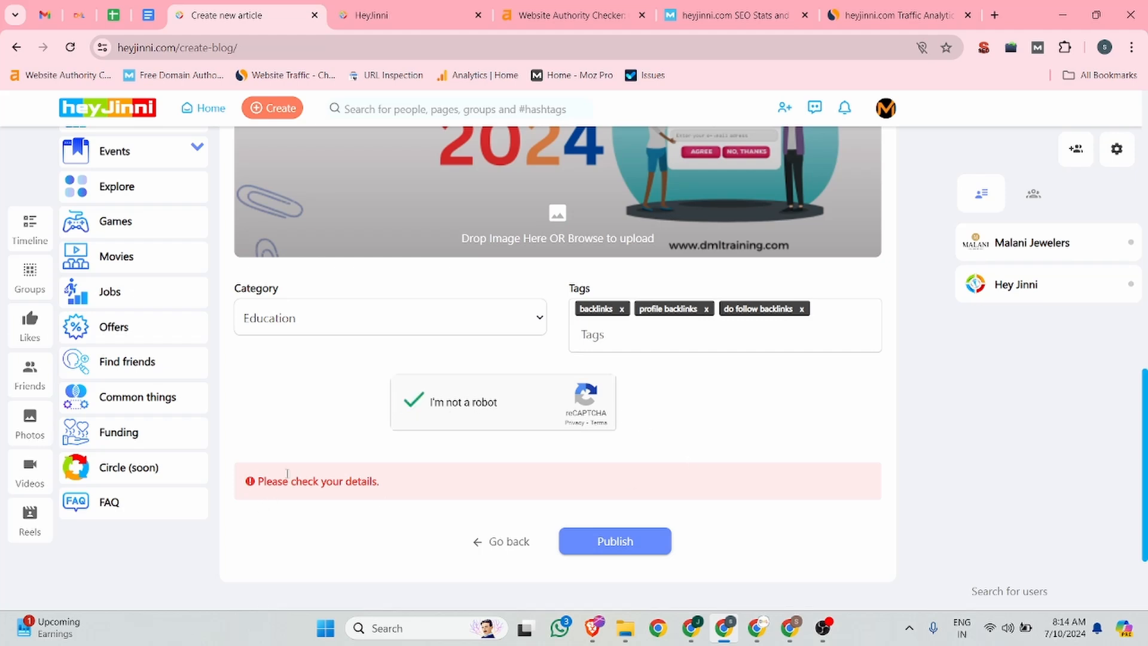
pyautogui.click(636, 547)
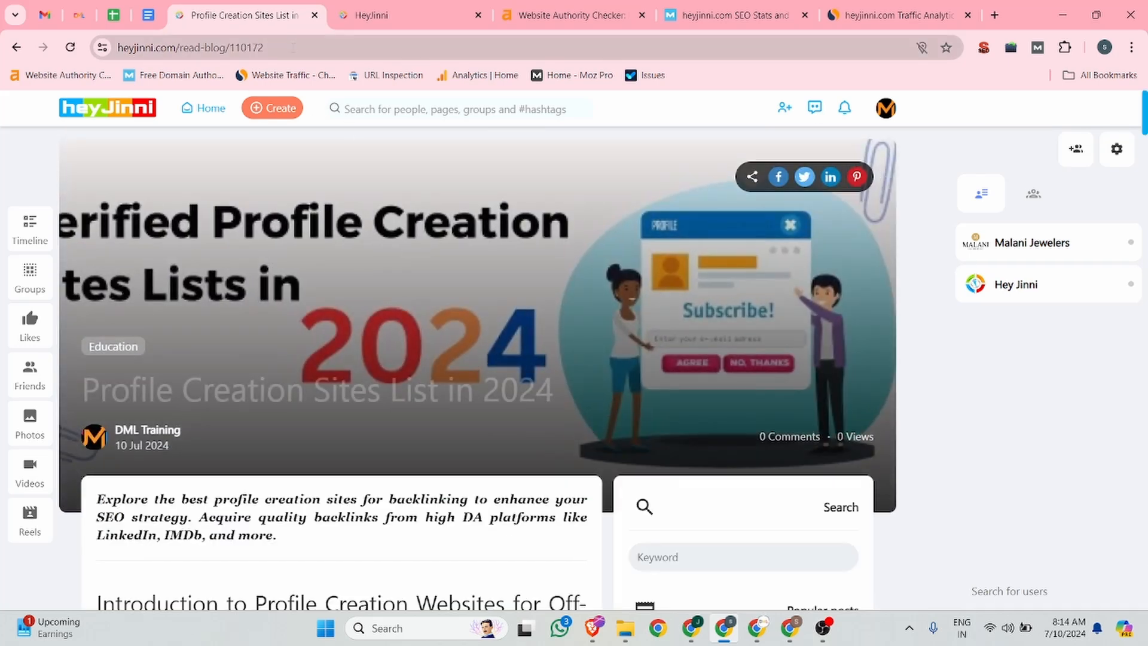
# Step: Open the published article's URL in a new incognito window
pyautogui.click(293, 47)
pyautogui.hotkey('ctrl', 'c')
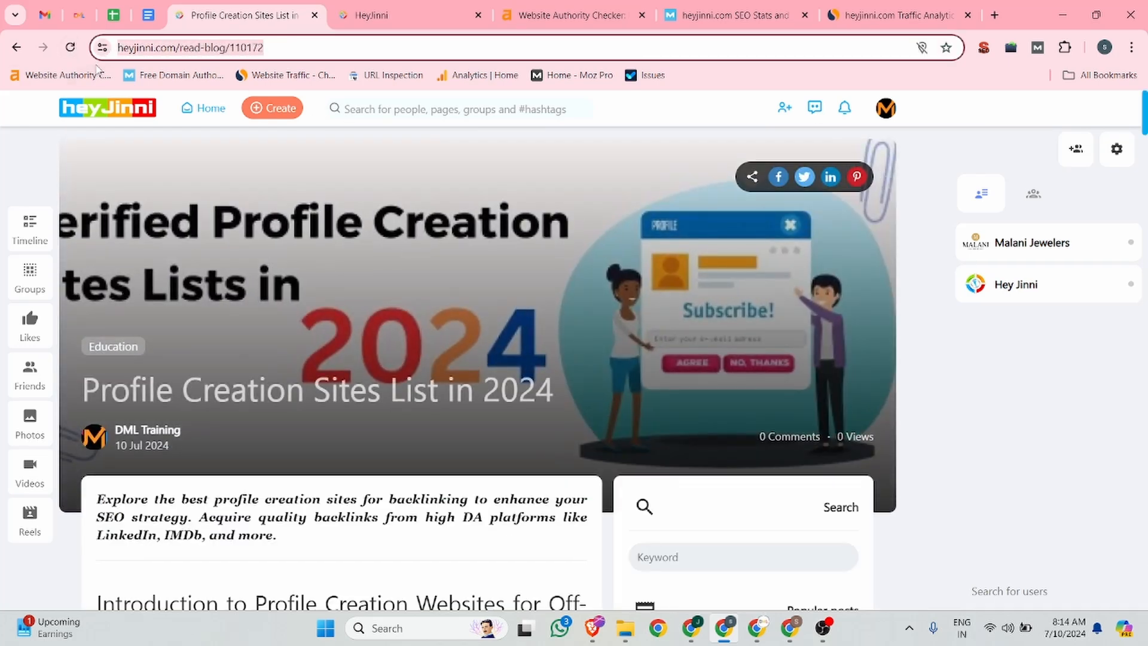
pyautogui.hotkey('ctrl', 'shift', 'n')
pyautogui.hotkey('ctrl', 'v')
pyautogui.press('Return')
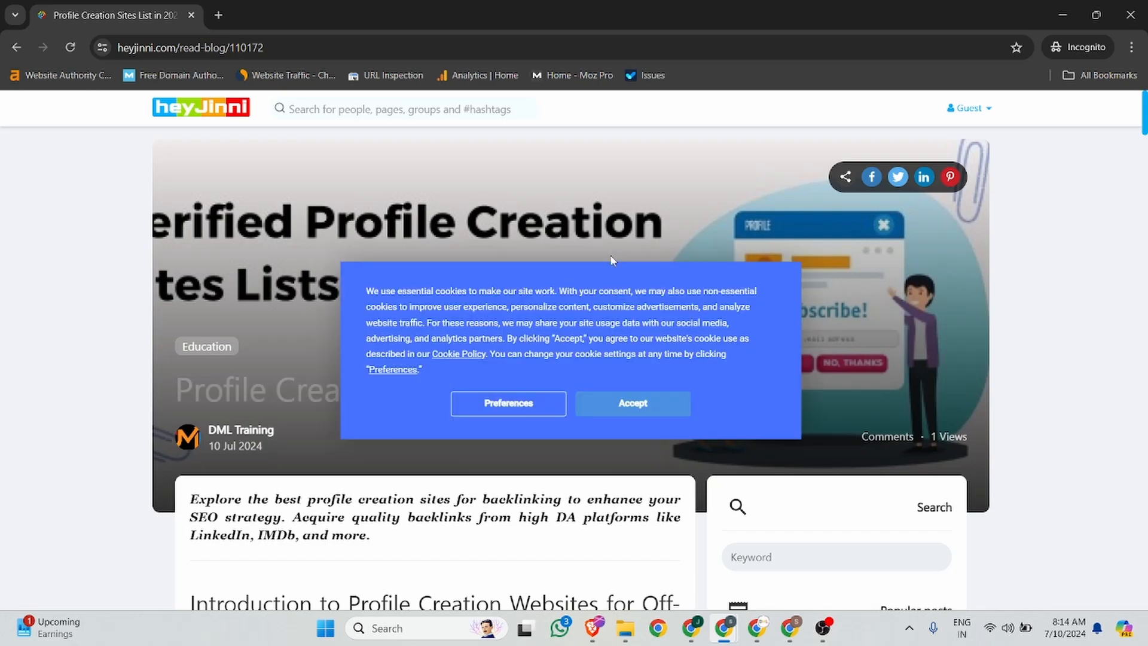
# Step: Accept cookies and inspect the HTML of the 'Profile linking sites' link in the published article
pyautogui.click(664, 413)
pyautogui.scroll(-8, 385, 309)
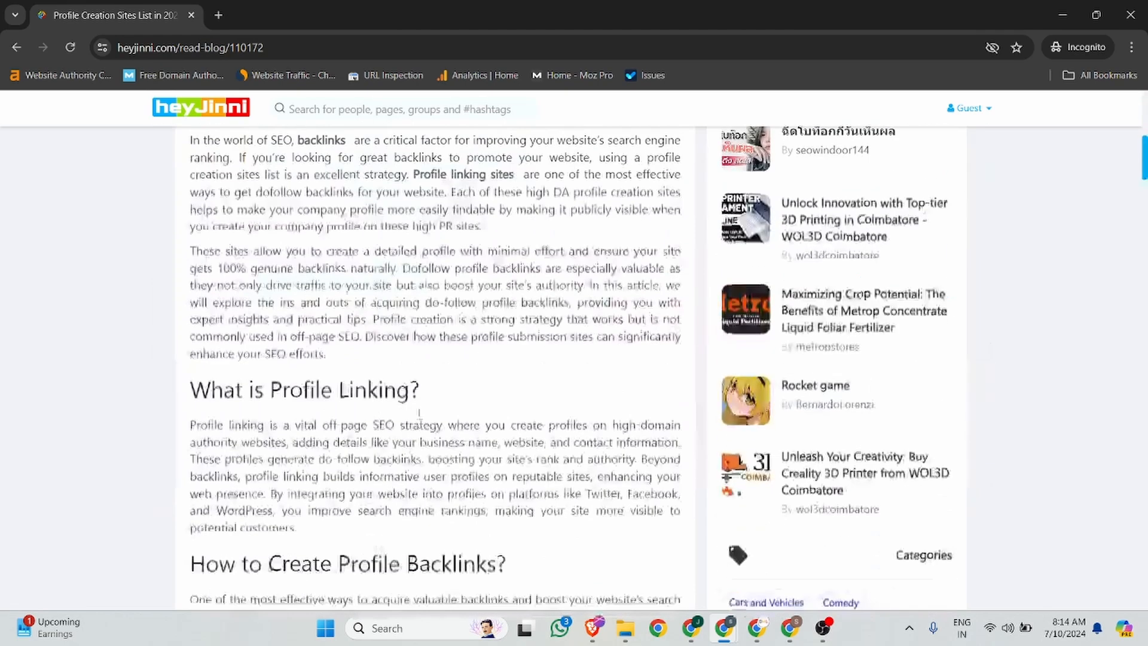
pyautogui.rightClick(479, 178)
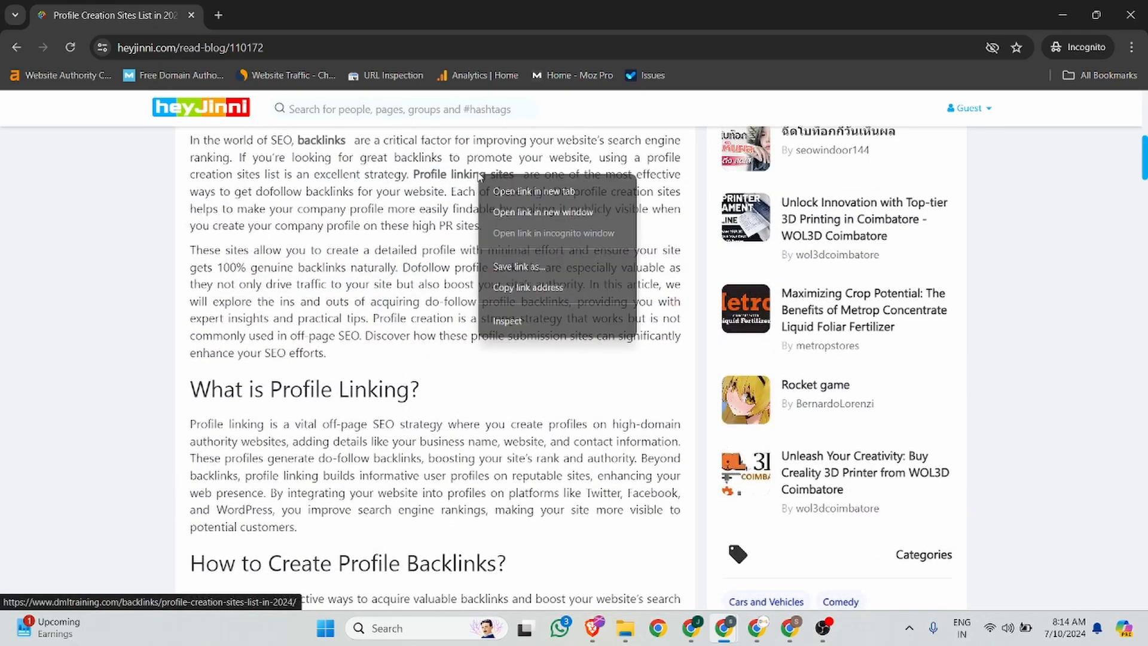
pyautogui.click(508, 322)
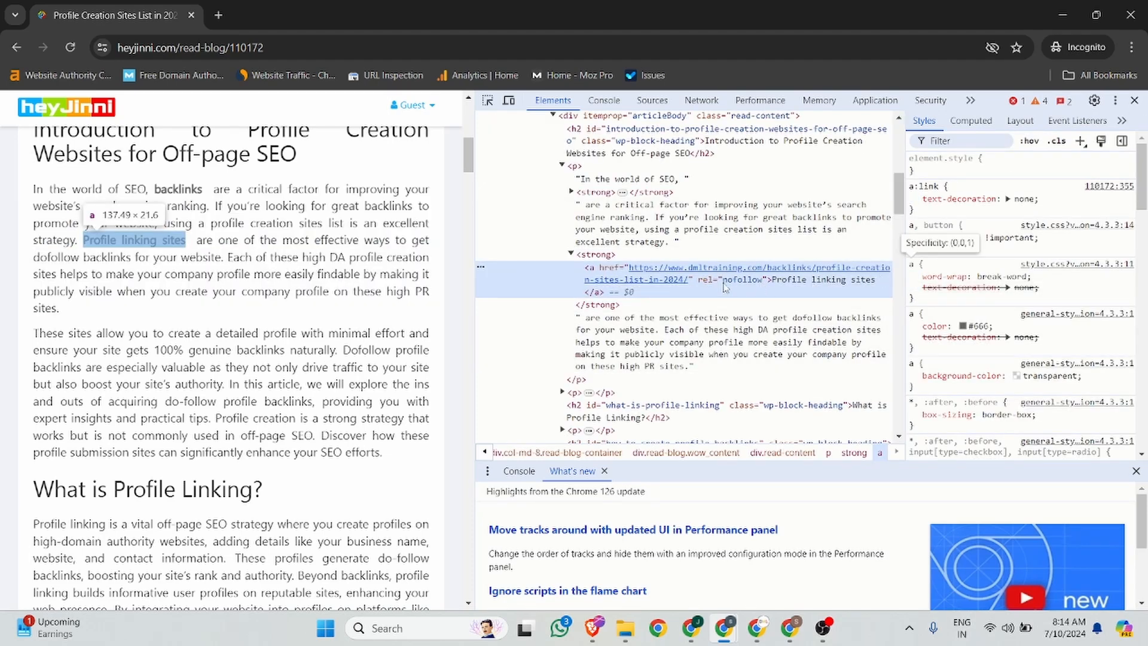
pyautogui.click(1134, 100)
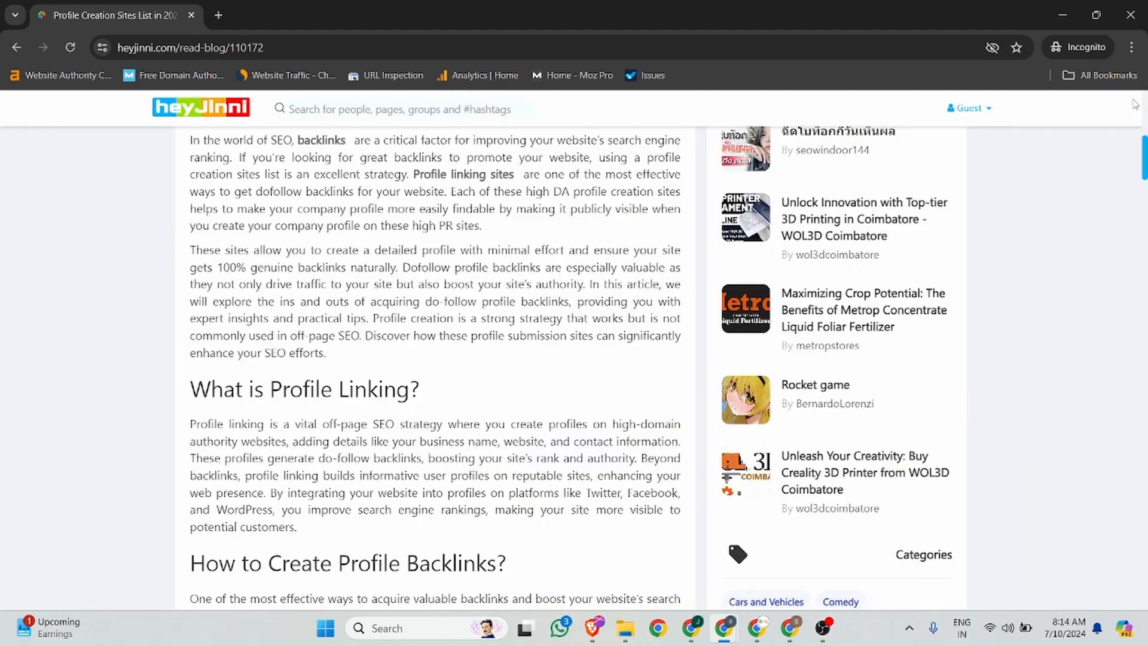
pyautogui.scroll(8, 494, 239)
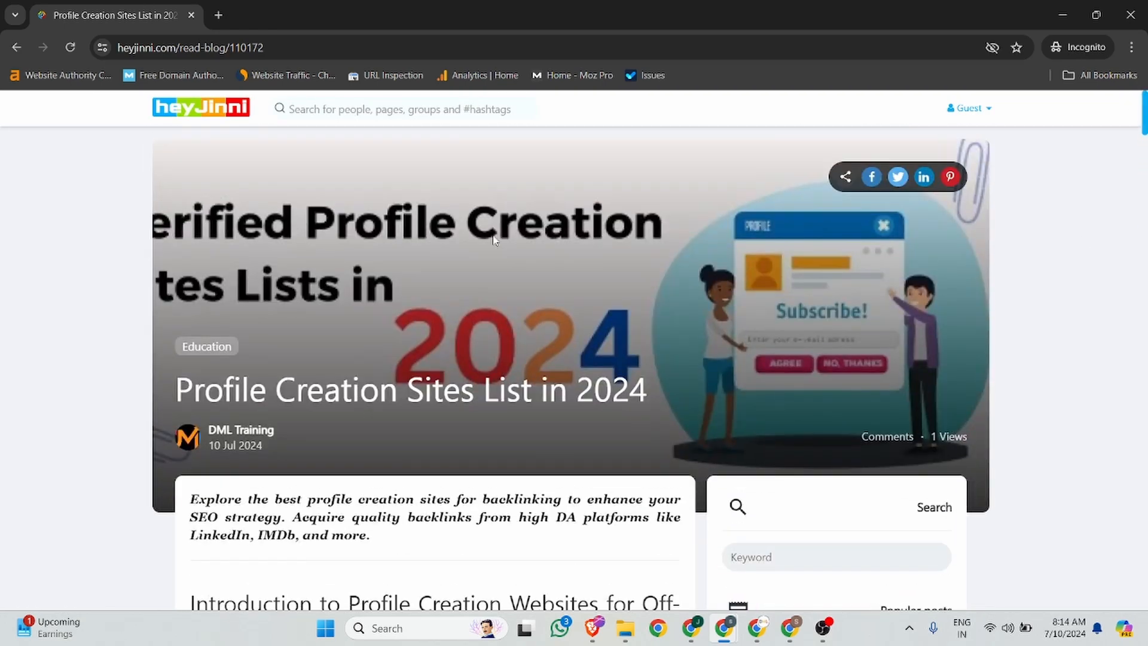